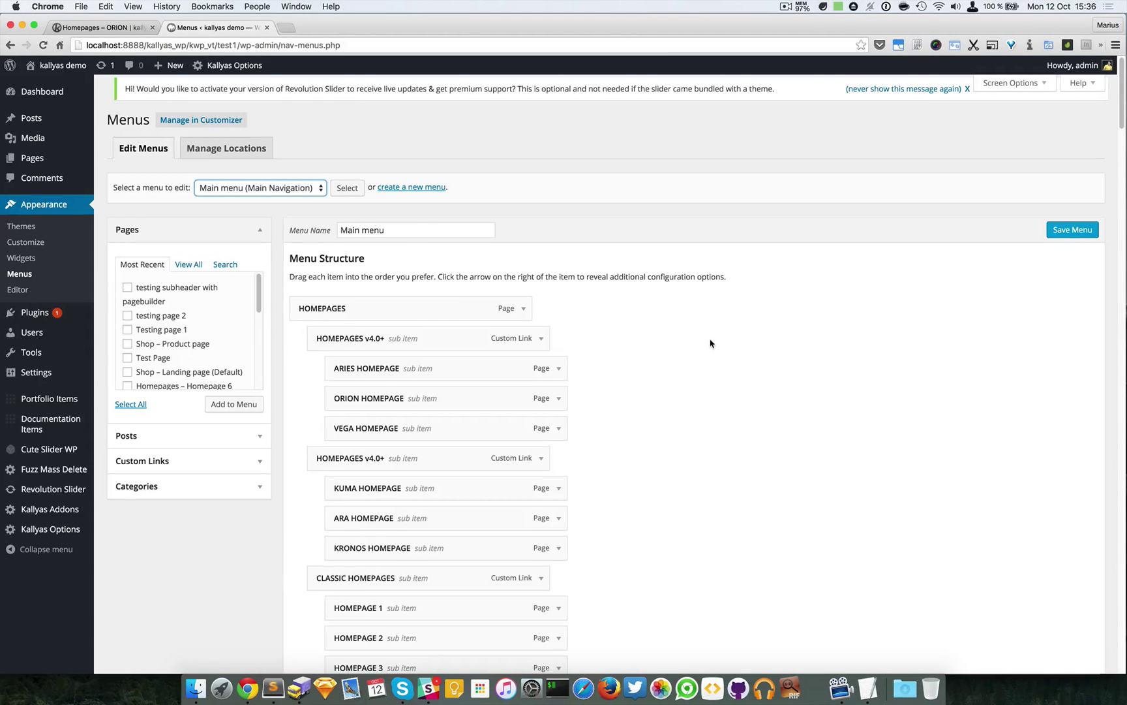
scroll(655, 306, down, 8)
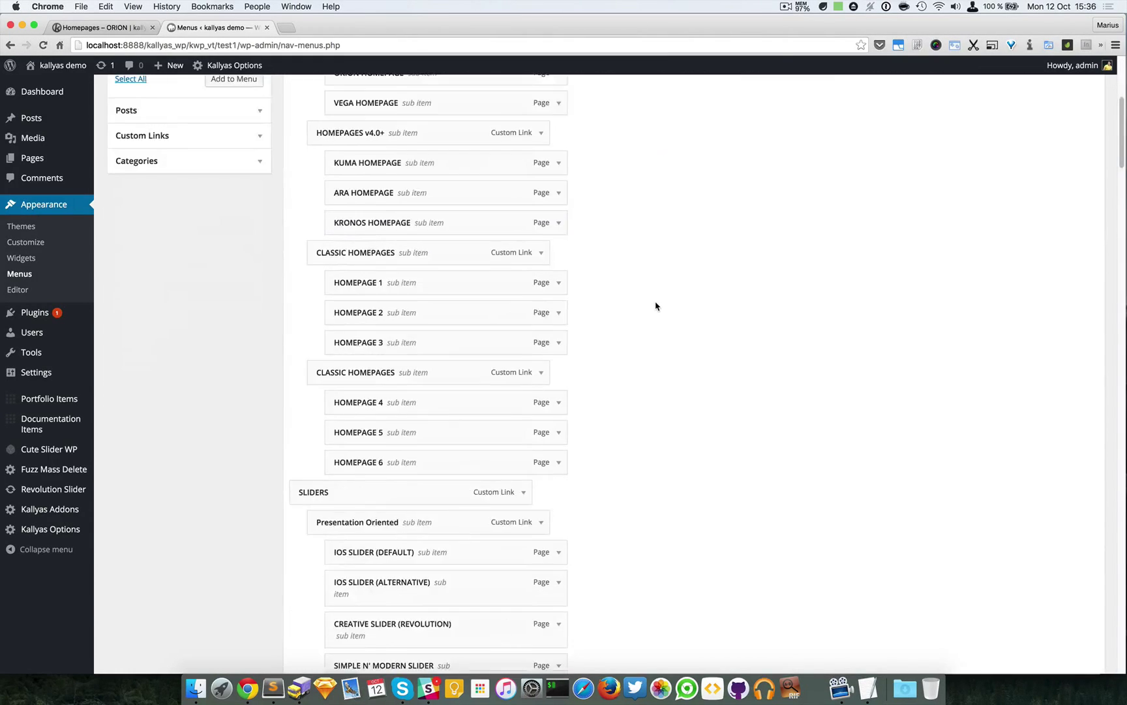
scroll(656, 305, down, 8)
scroll(656, 305, down, 6)
scroll(655, 305, down, 5)
scroll(656, 305, down, 10)
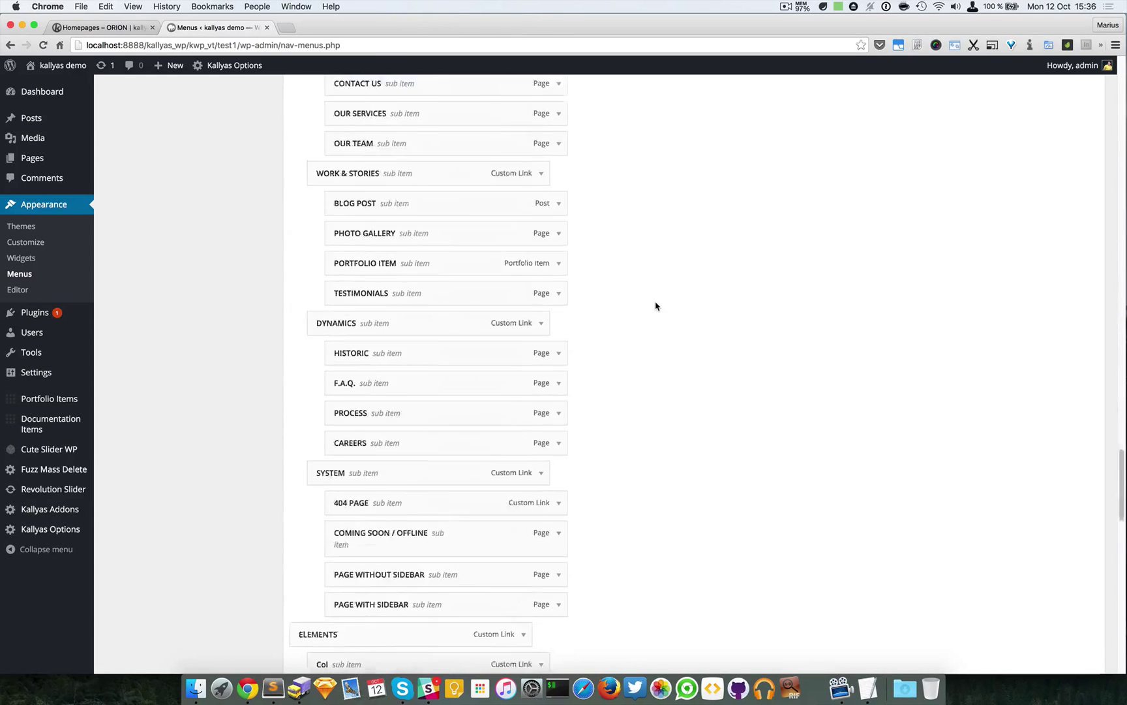
scroll(655, 305, down, 8)
scroll(655, 305, up, 6)
scroll(656, 305, up, 15)
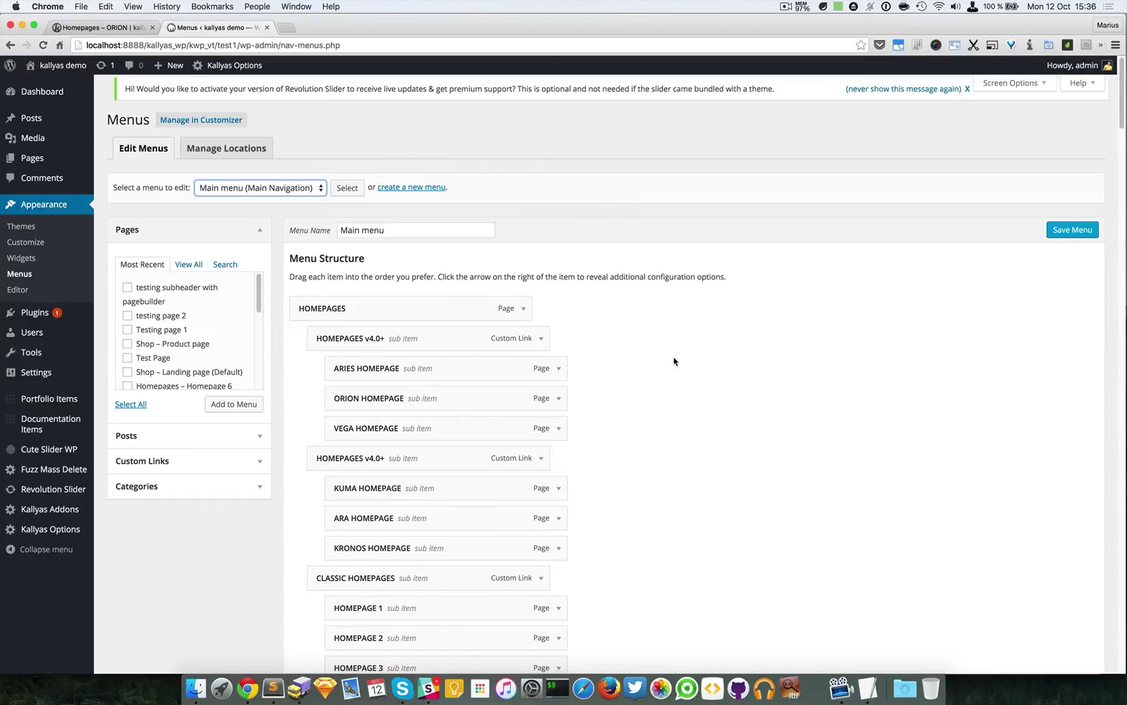
Expand the HOMEPAGES menu item to reveal its settings
click(524, 308)
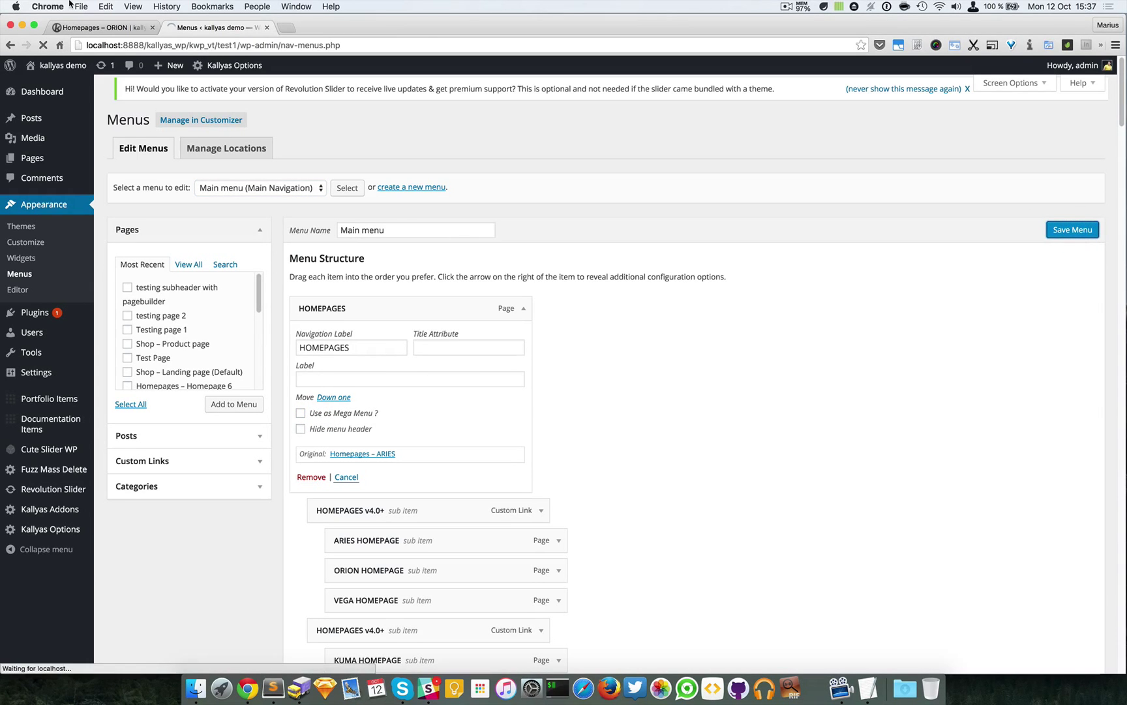
Reload the live Kallyas site, then return and expand the HOMEPAGES item
click(89, 28)
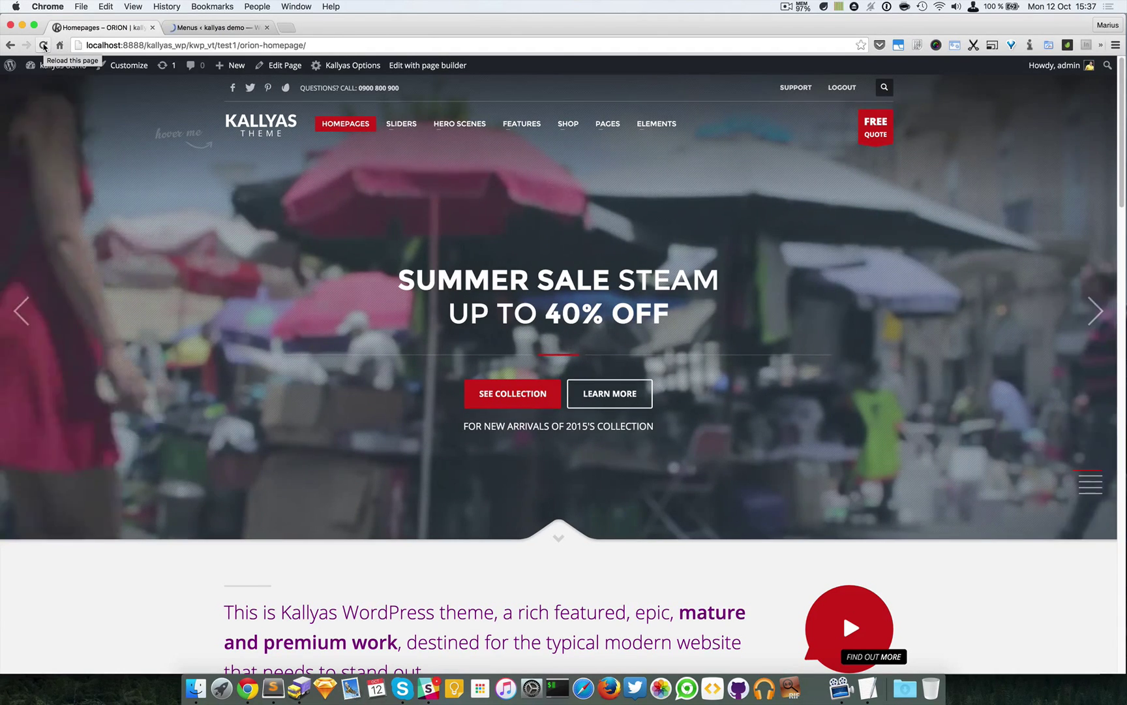
click(43, 45)
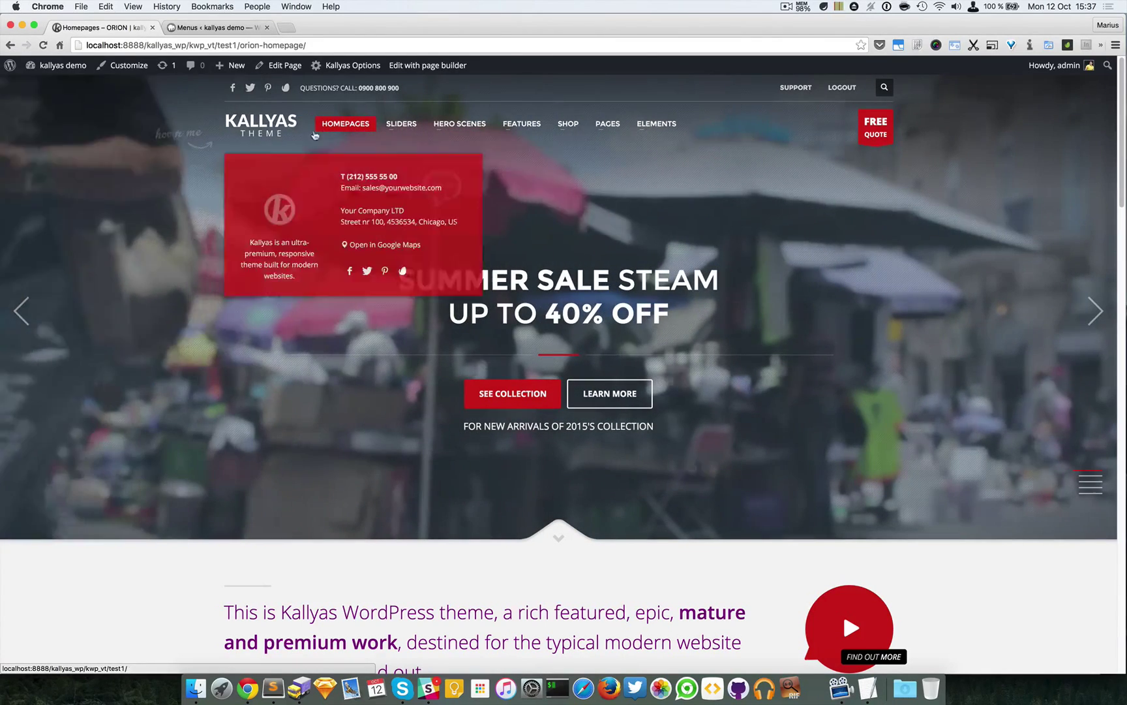
mouse_move(524, 336)
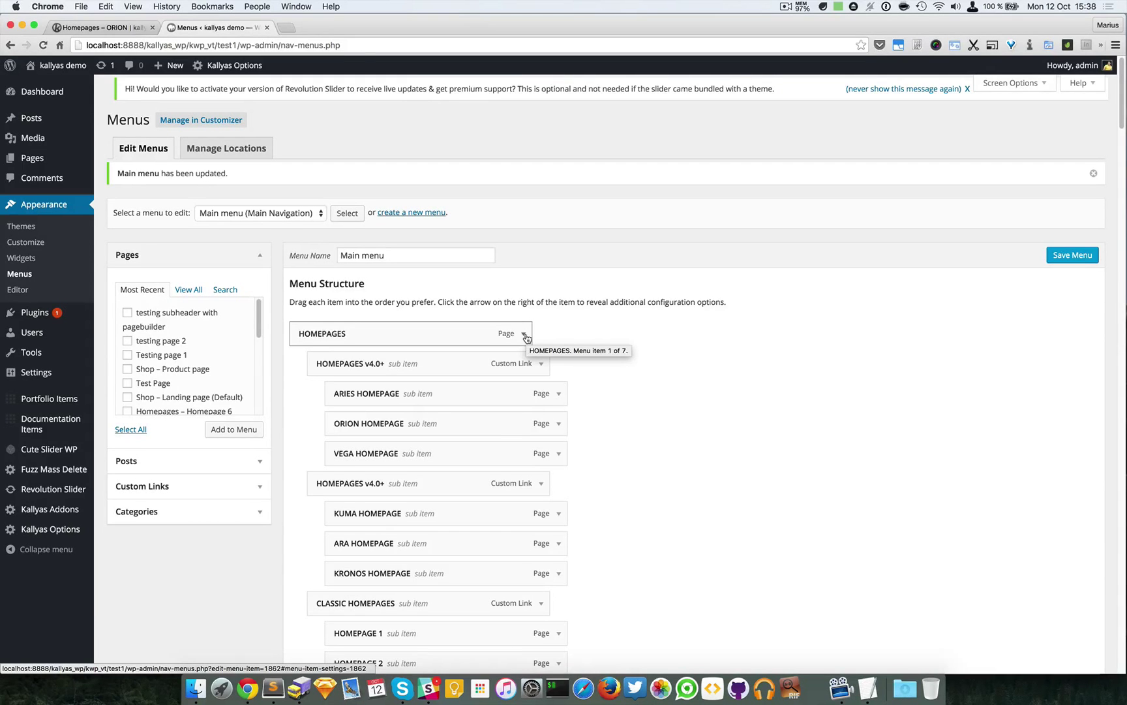
scroll(752, 325, down, 2)
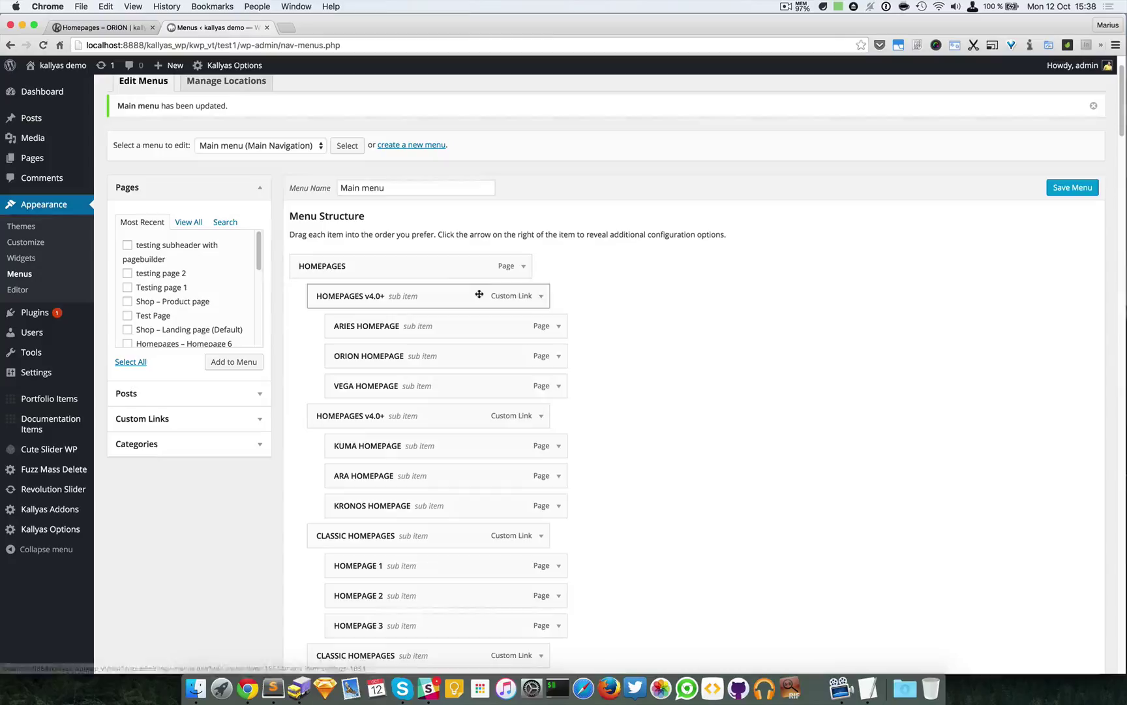
click(523, 267)
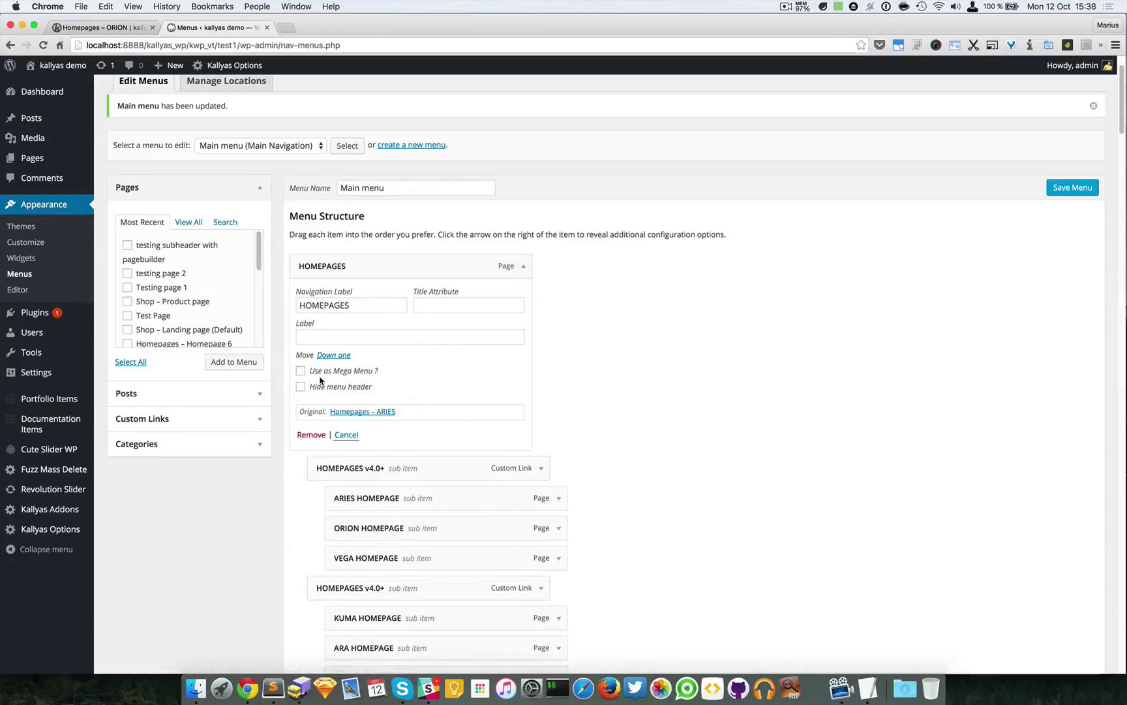
Enable 'Use as Mega Menu' on HOMEPAGES and move to the Custom Links form
click(313, 371)
click(524, 266)
scroll(705, 477, down, 15)
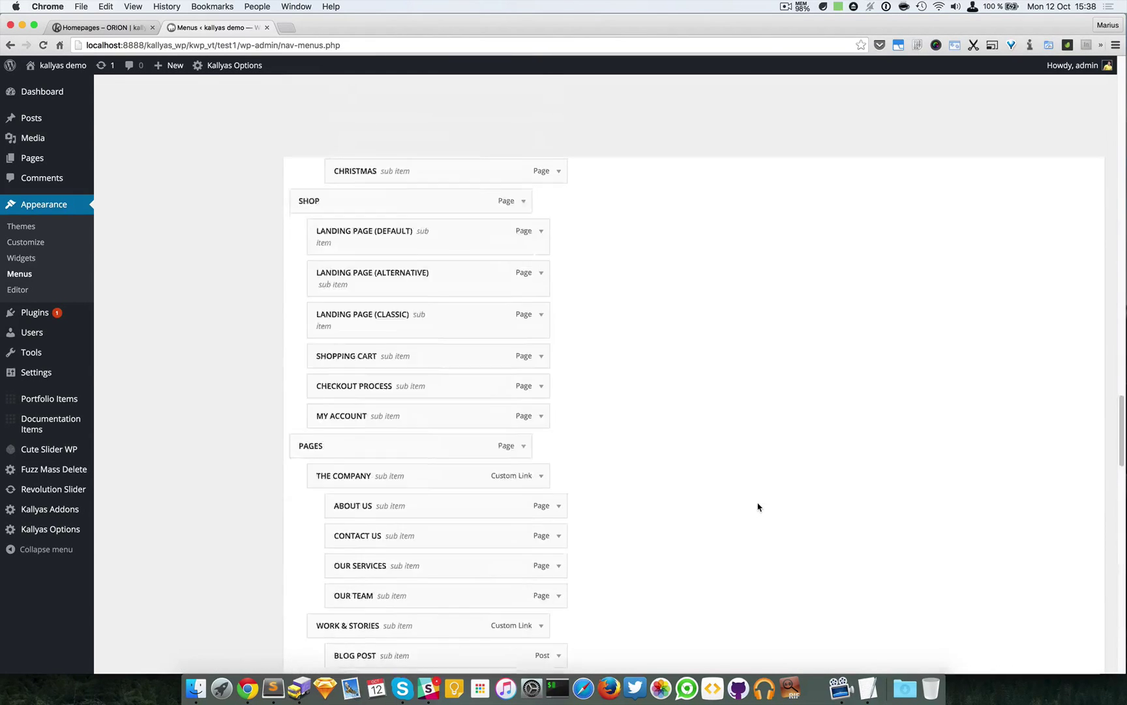
scroll(730, 480, up, 15)
click(154, 486)
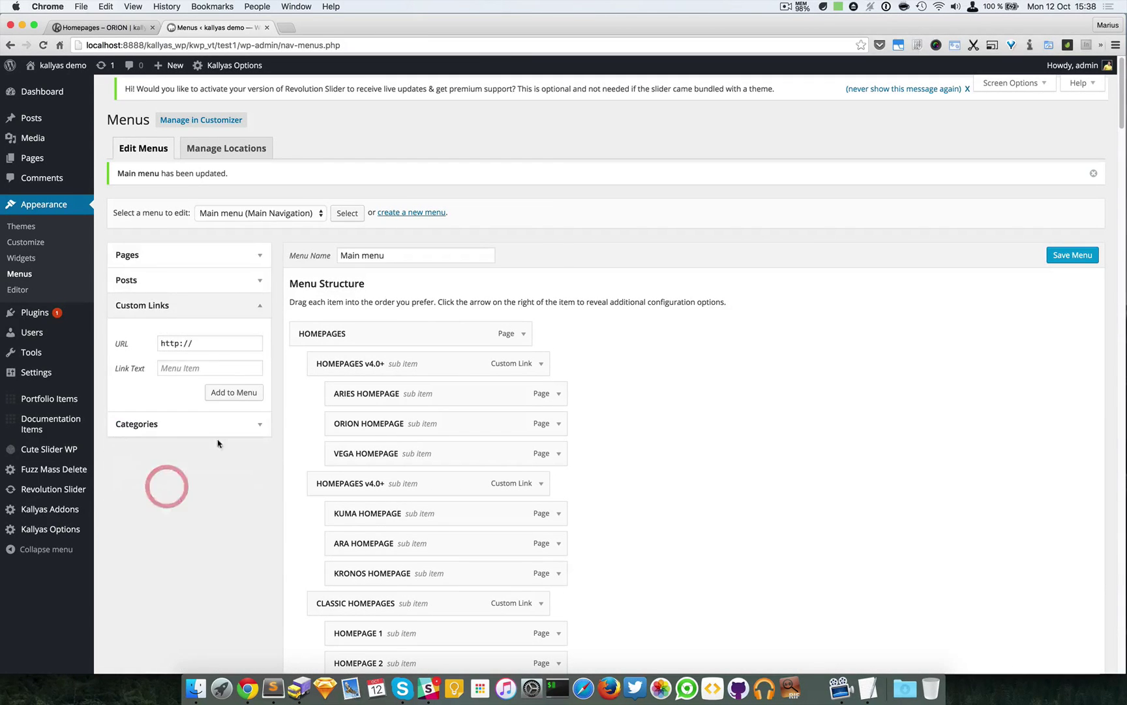
Add custom links Main Link and Link 2, each with URL #, to the menu
click(202, 368)
text(Main Link)
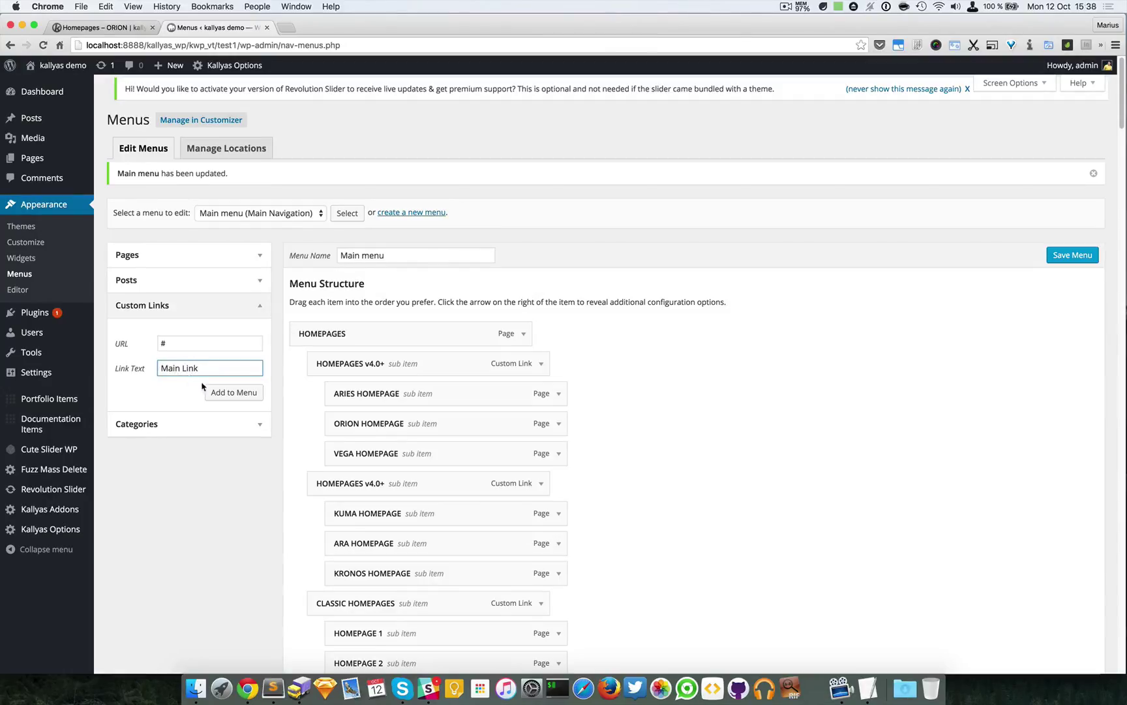
click(232, 391)
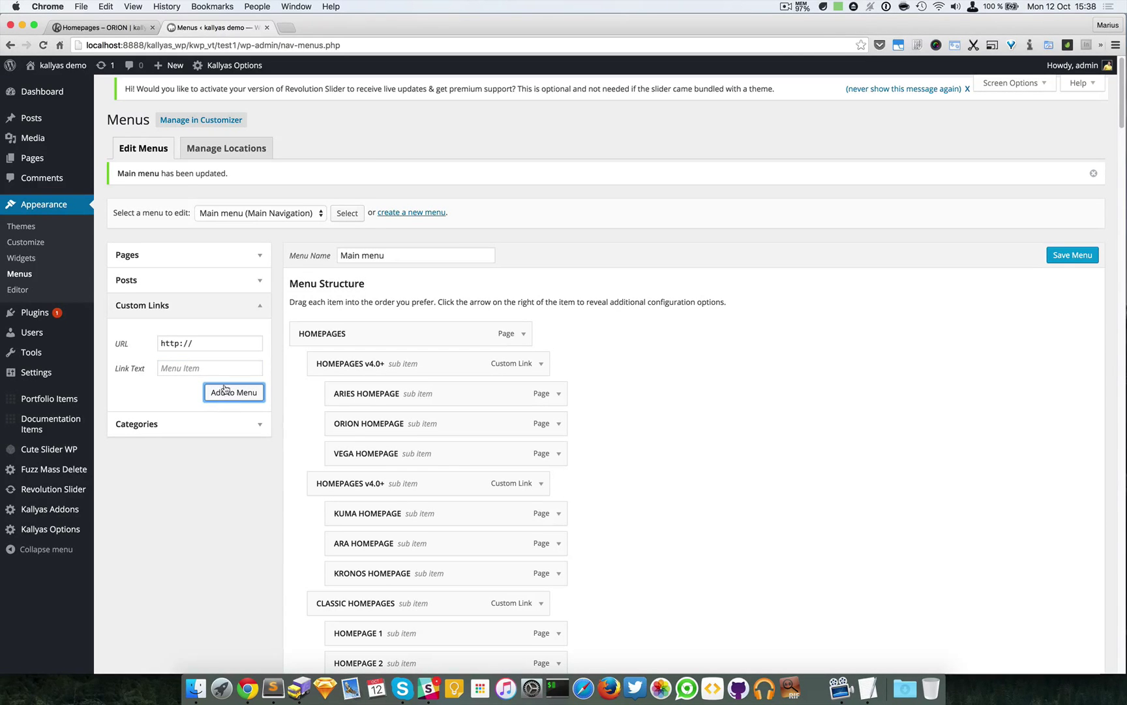
scroll(687, 405, down, 10)
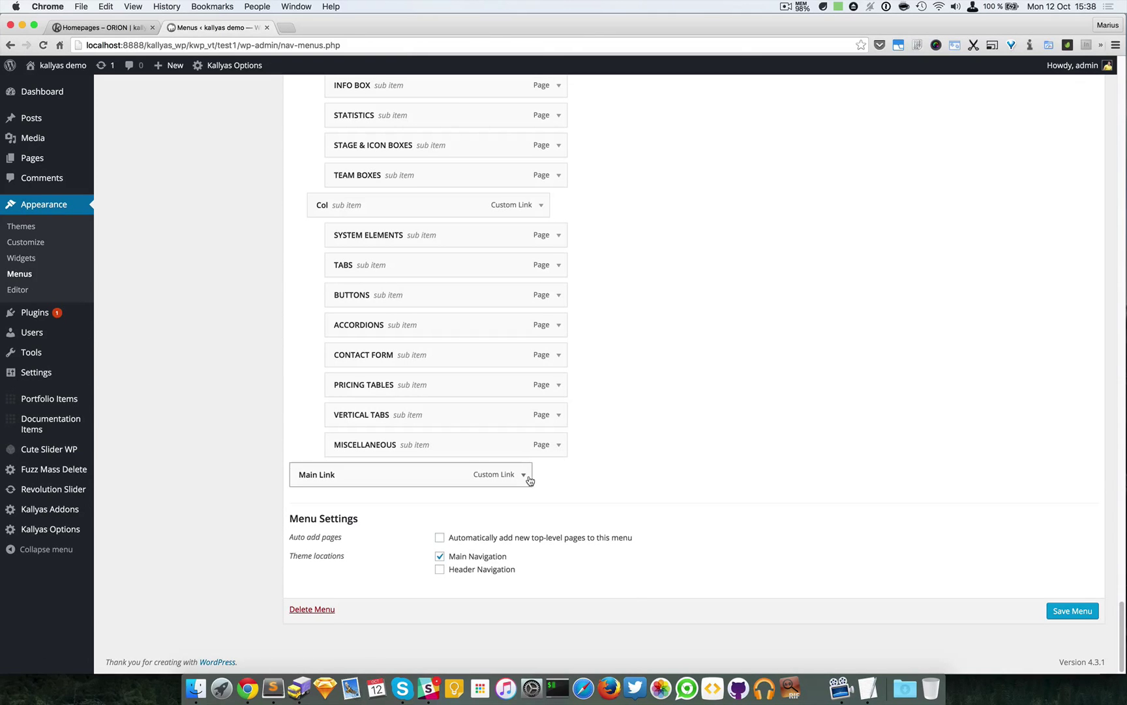
scroll(564, 475, up, 15)
scroll(582, 493, up, 15)
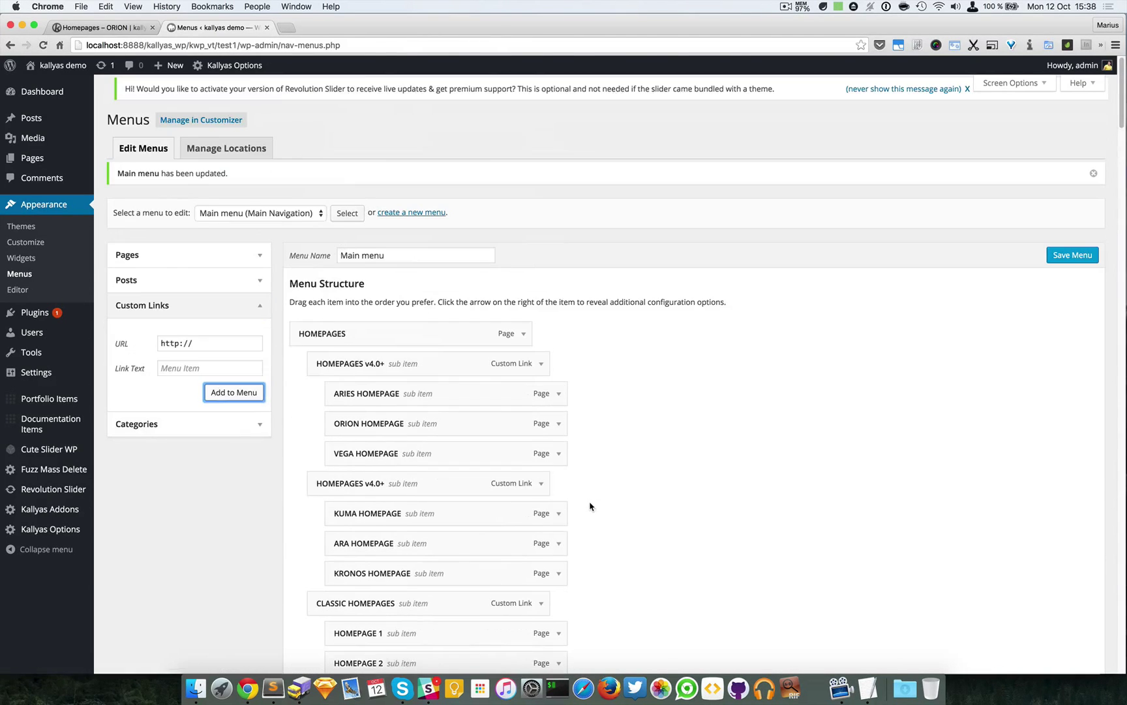
double_click(213, 337)
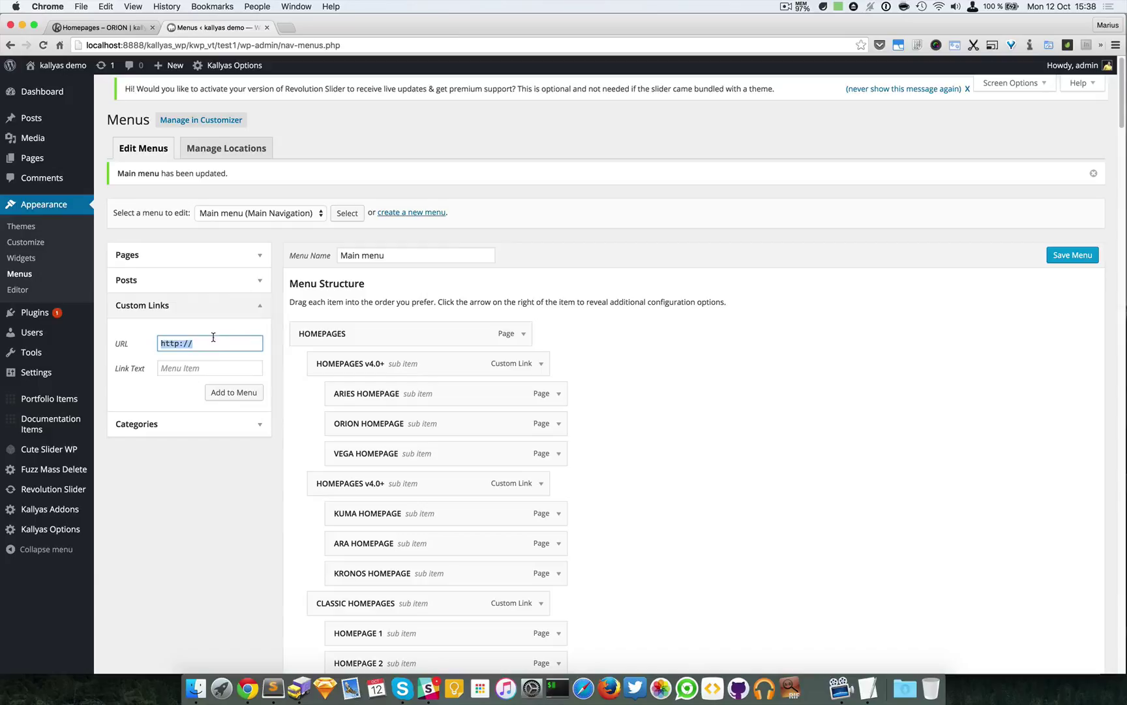
text(#)
click(215, 366)
text(Link 2)
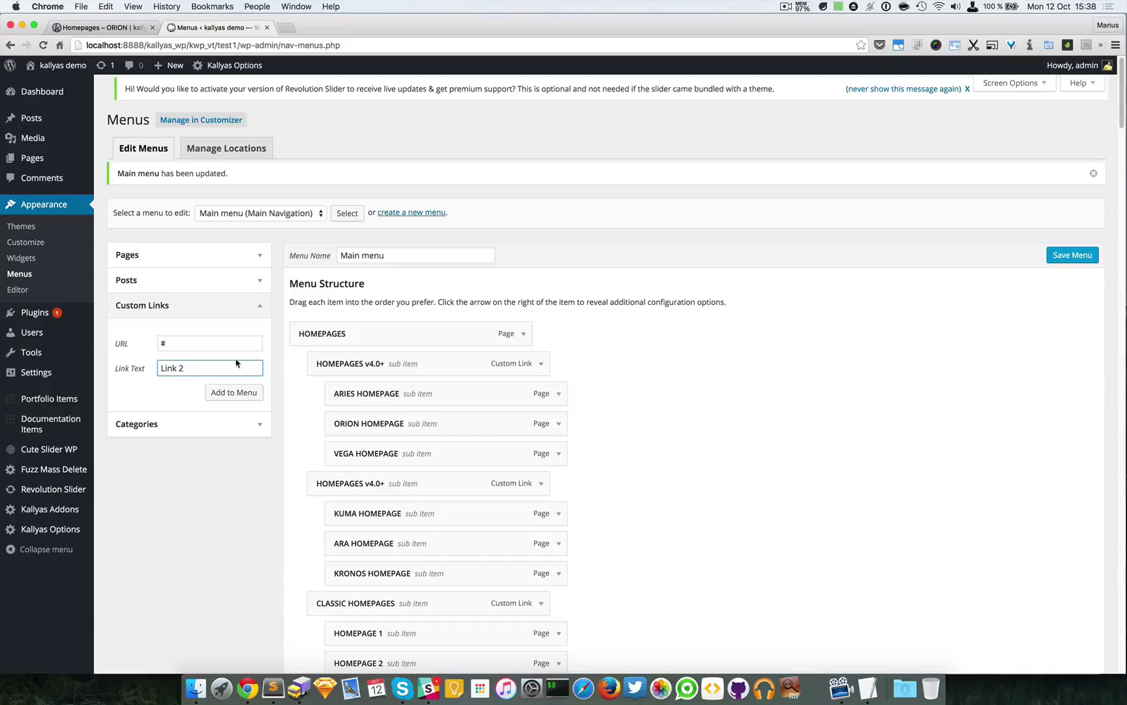
click(240, 393)
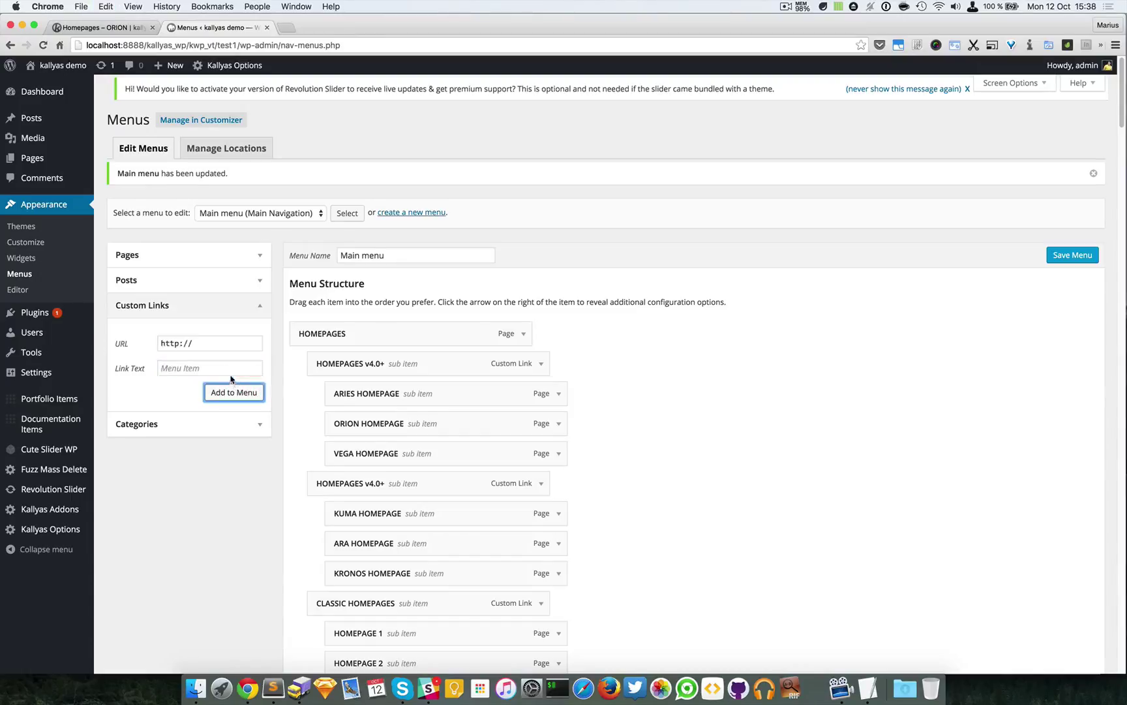
Add custom links Link 3, Link 4 and Link 5, each with URL #, to the menu
click(230, 368)
text(Link 2)
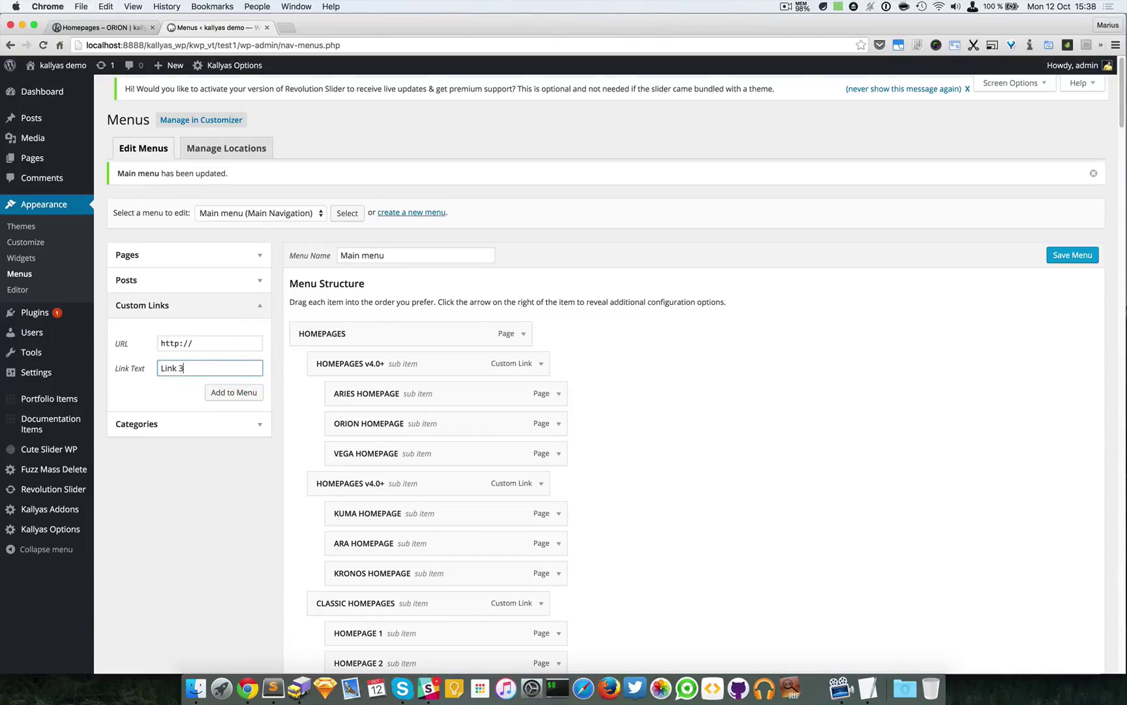
click(227, 345)
text(#)
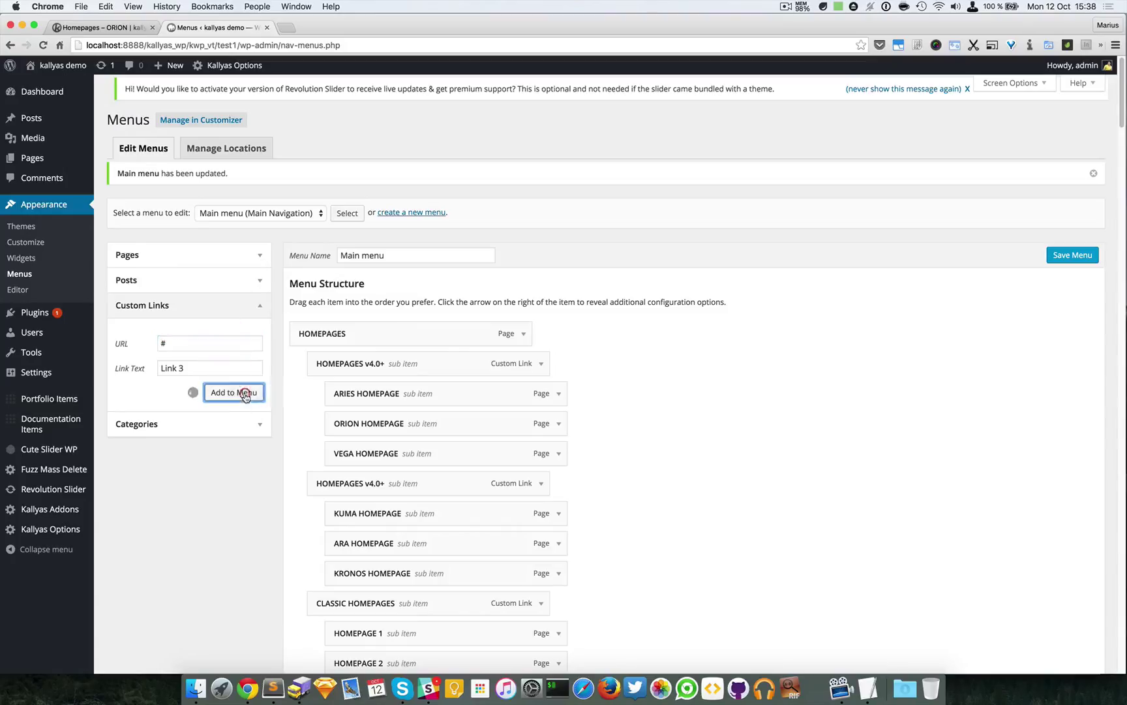
click(240, 393)
click(222, 345)
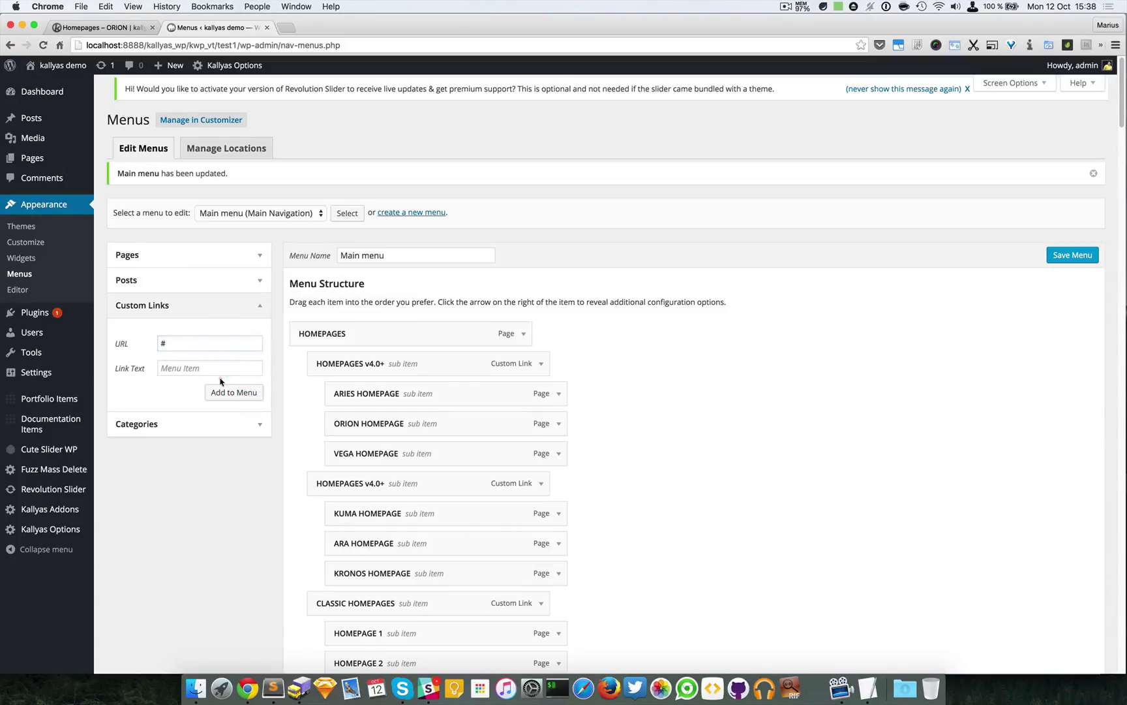
click(221, 368)
text(Link 2)
click(237, 396)
click(234, 342)
key(Tab)
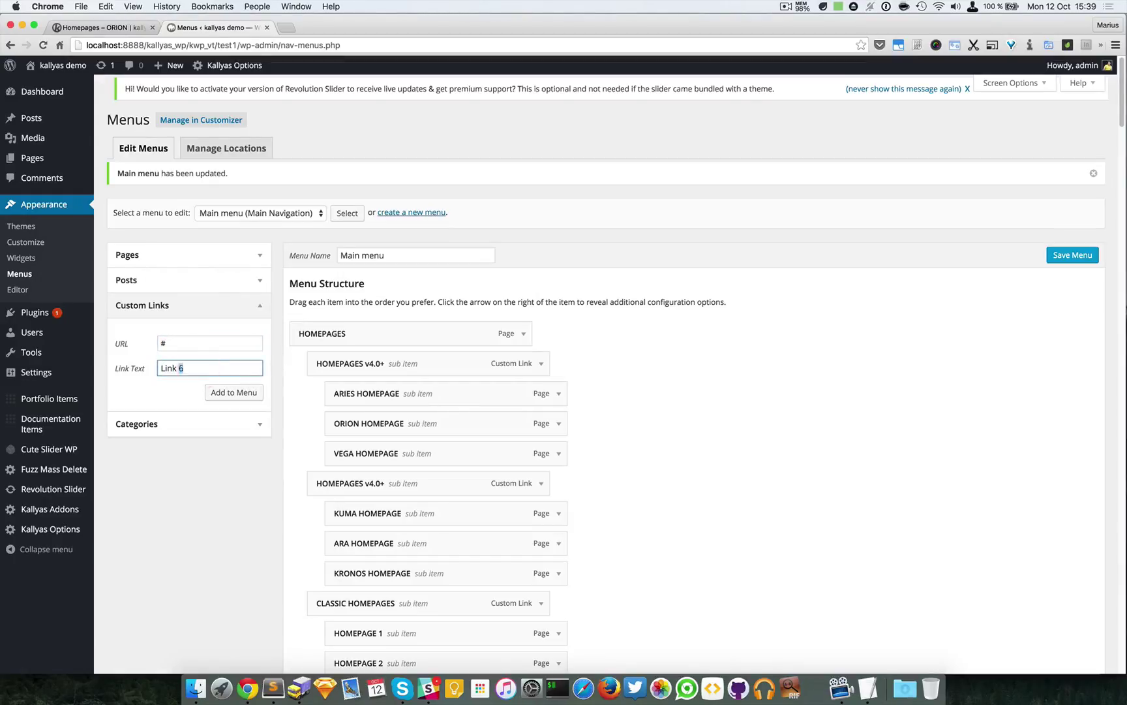
click(238, 392)
scroll(622, 407, down, 15)
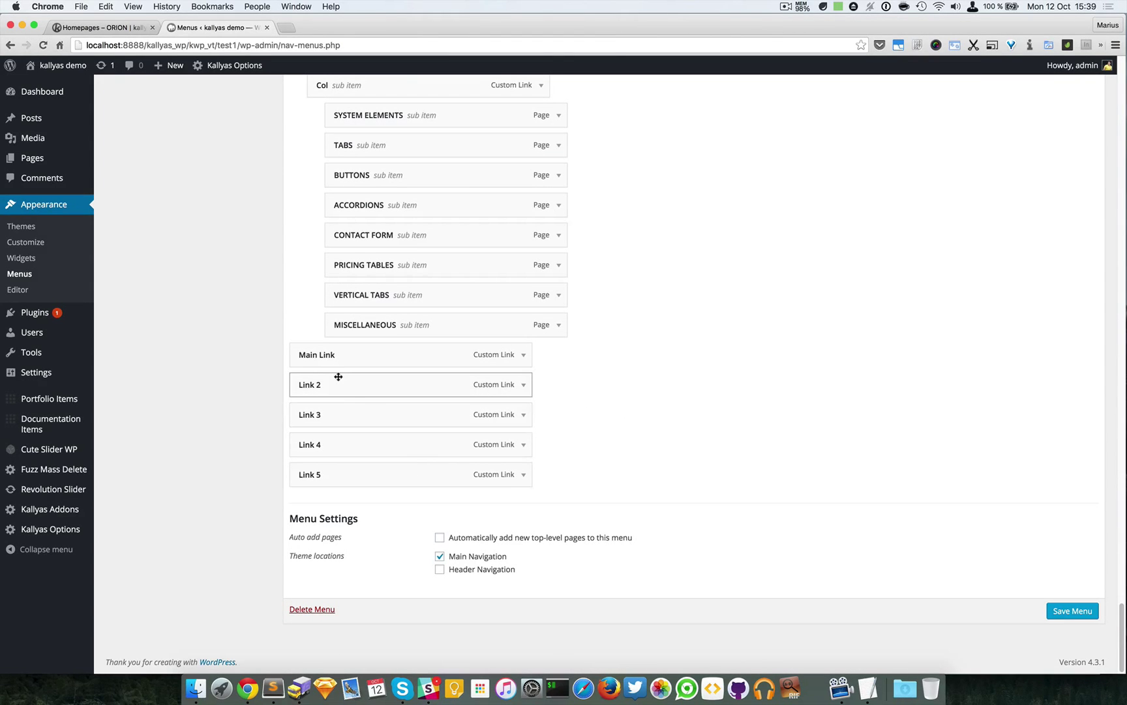
Nest Link 2 under Main Link, save the menu and go to the site homepage
mouse_move(316, 378)
mouse_down()
mouse_move(338, 411)
mouse_move(330, 444)
mouse_move(356, 509)
mouse_move(340, 509)
mouse_up()
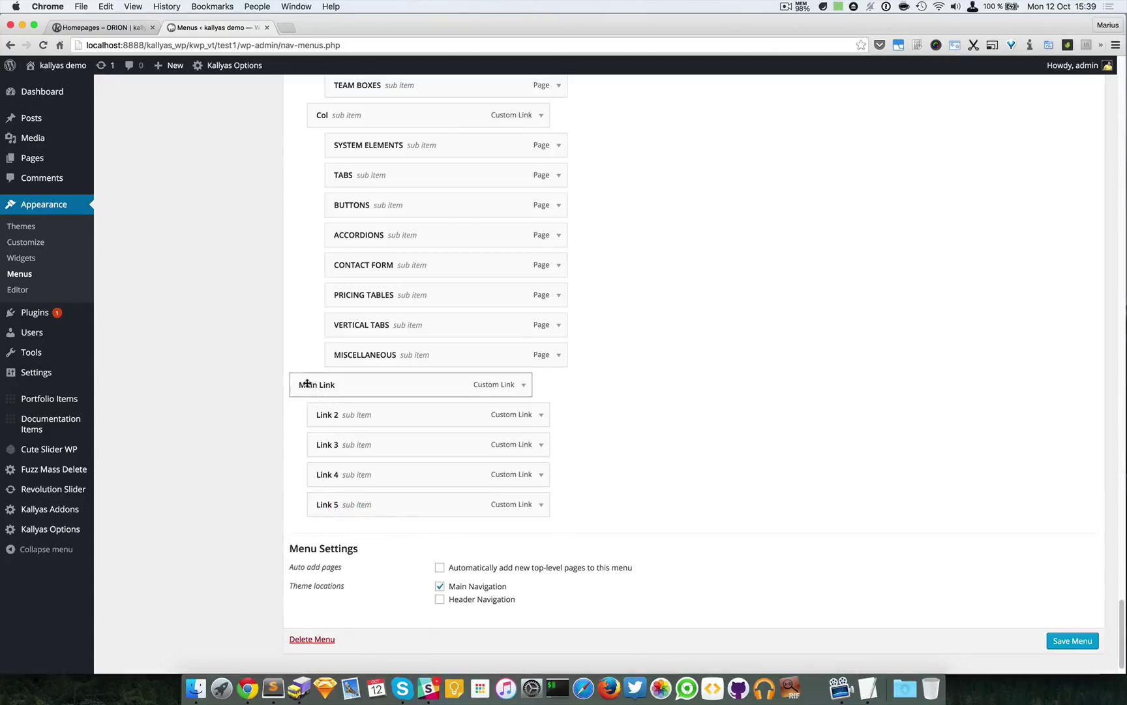
click(1065, 640)
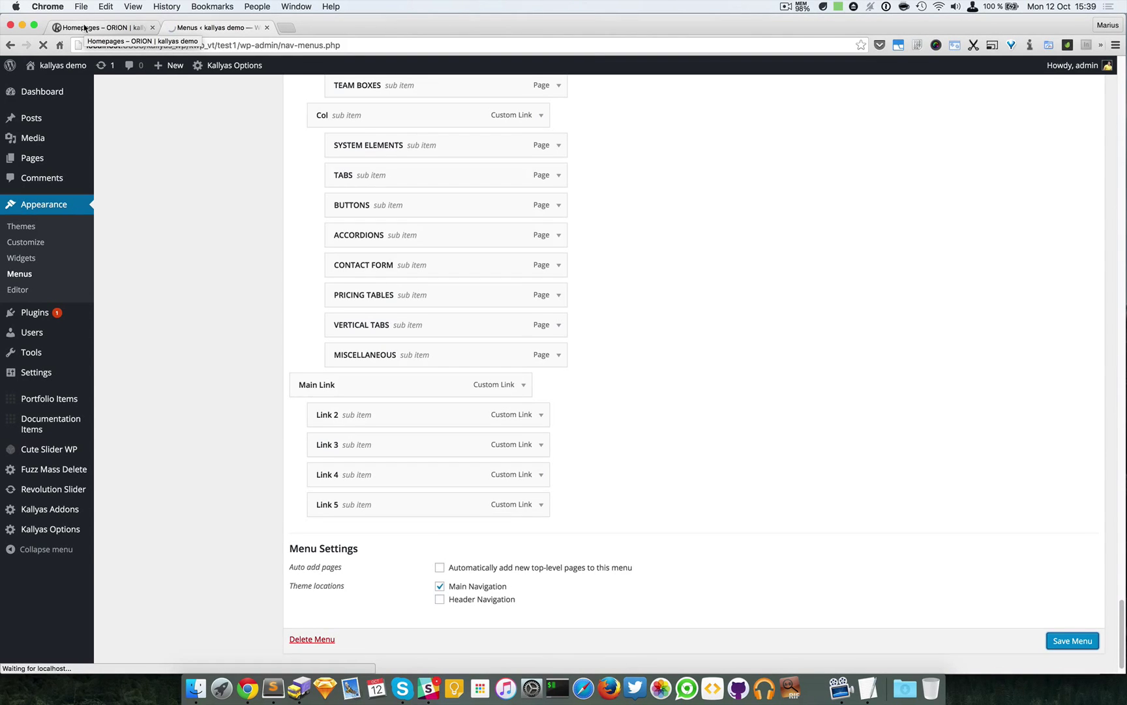
scroll(262, 221, down, 10)
scroll(263, 221, down, 10)
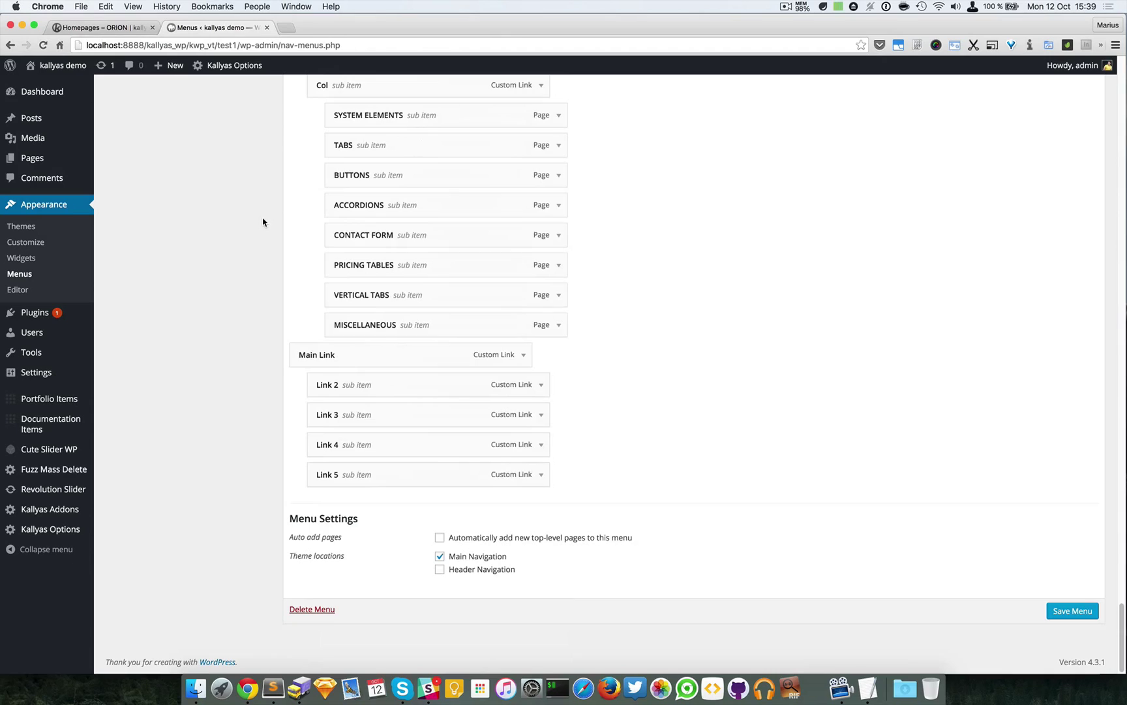
click(101, 27)
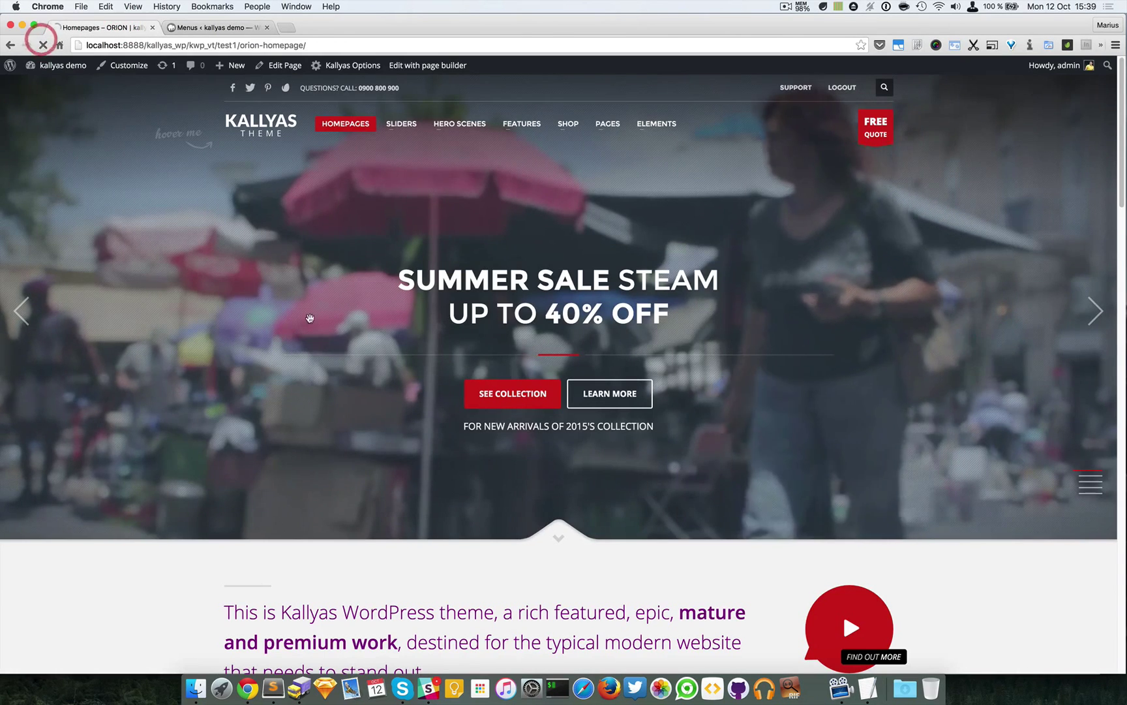
Reload the homepage, then enable 'Use as Mega Menu' on Main Link and save
click(42, 45)
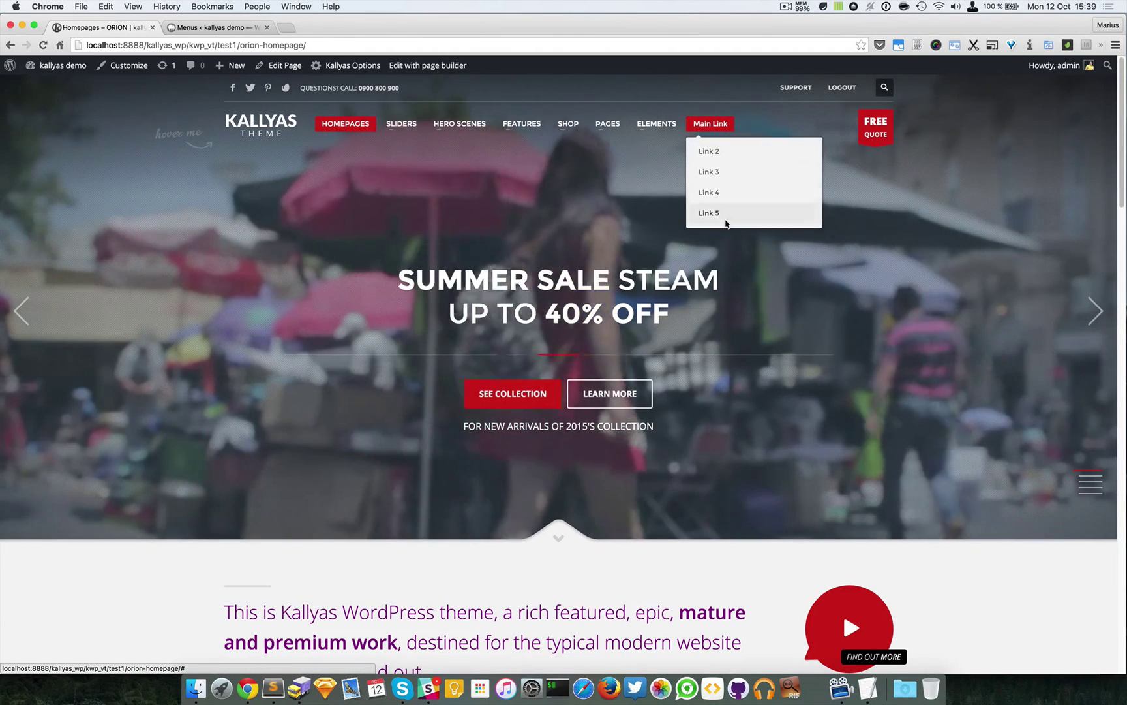
click(214, 27)
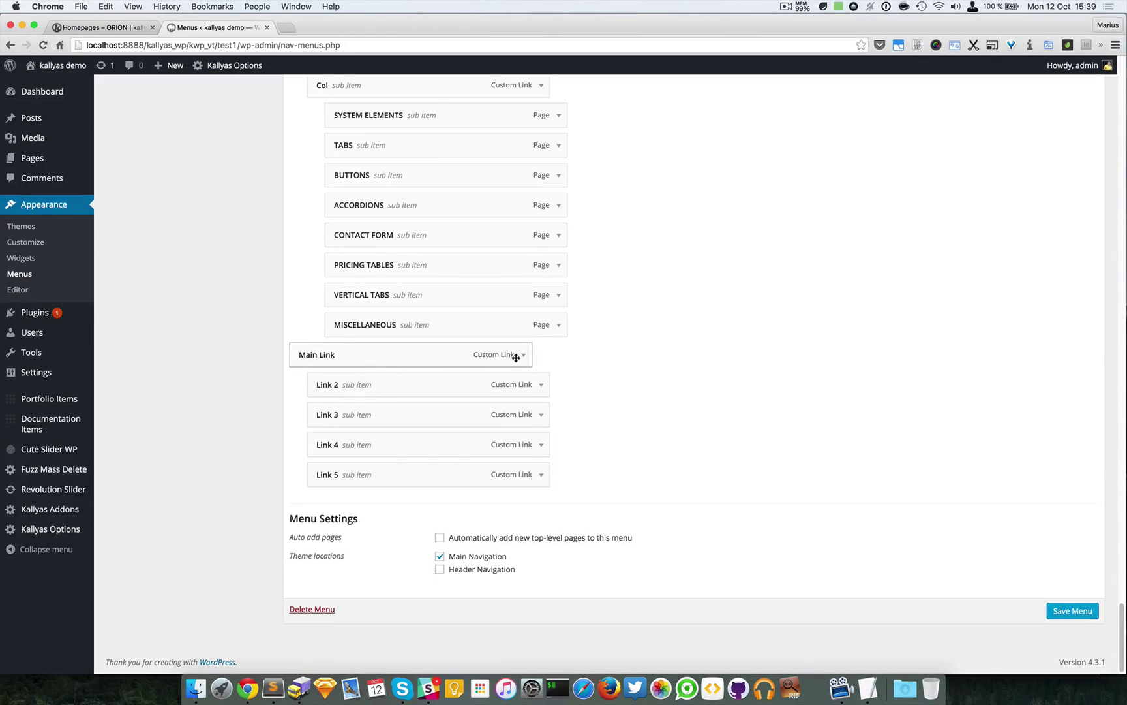
click(523, 355)
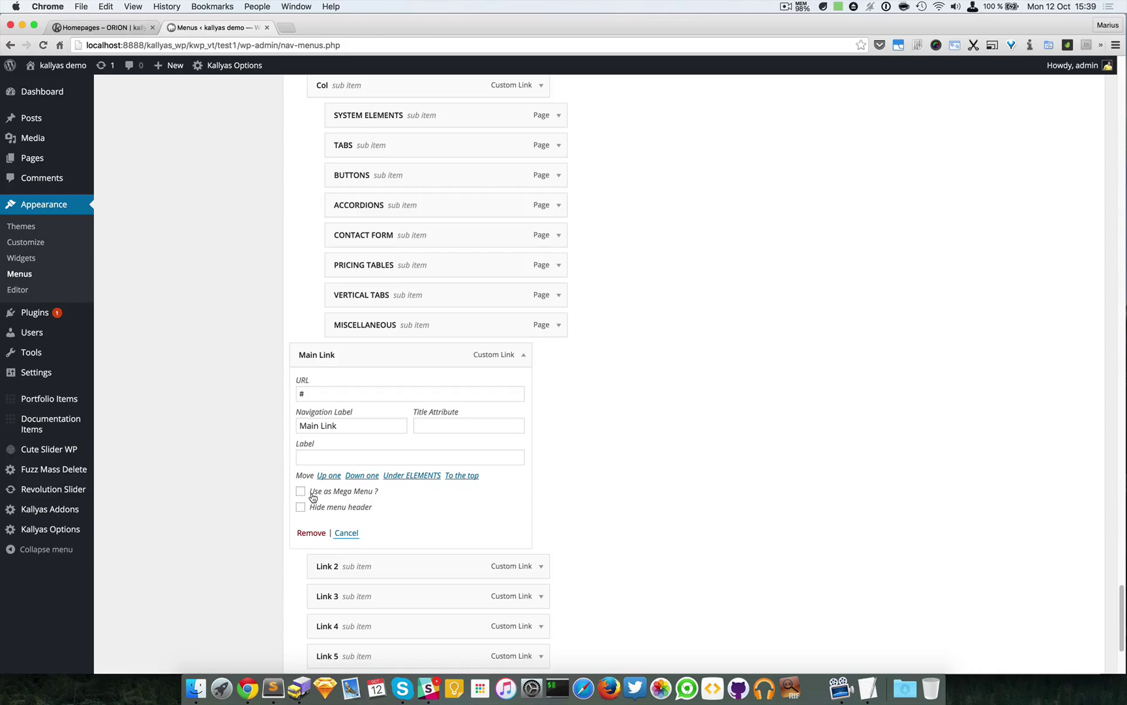
scroll(782, 496, down, 5)
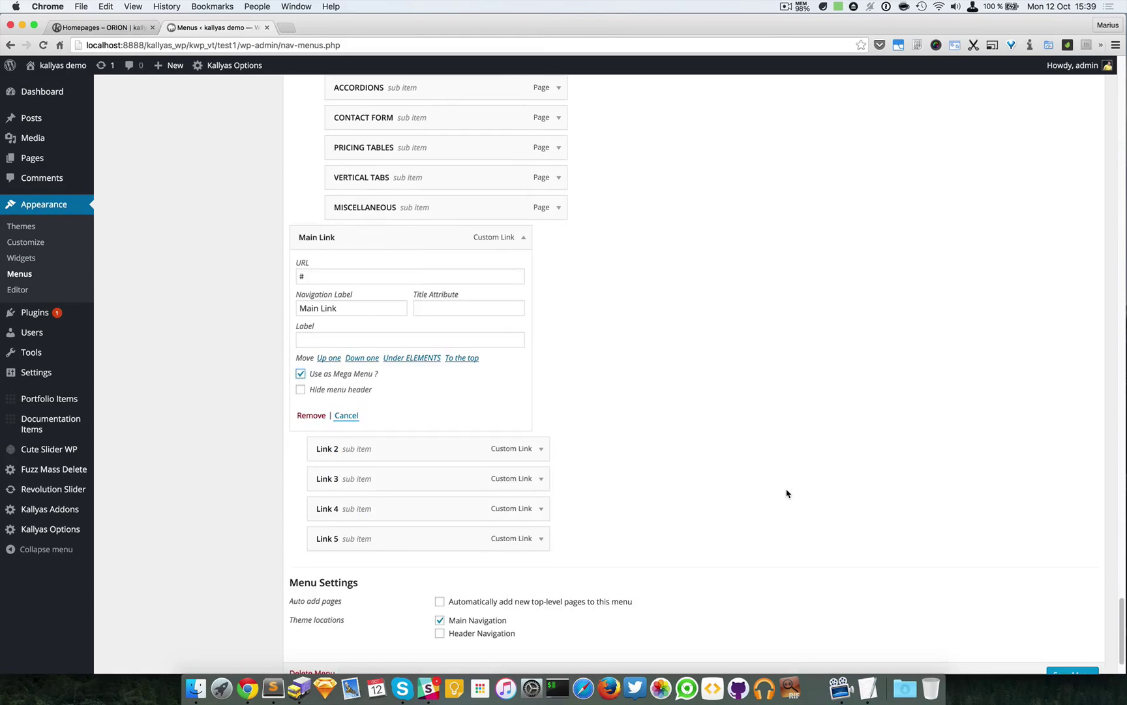
scroll(880, 459, down, 5)
click(1071, 611)
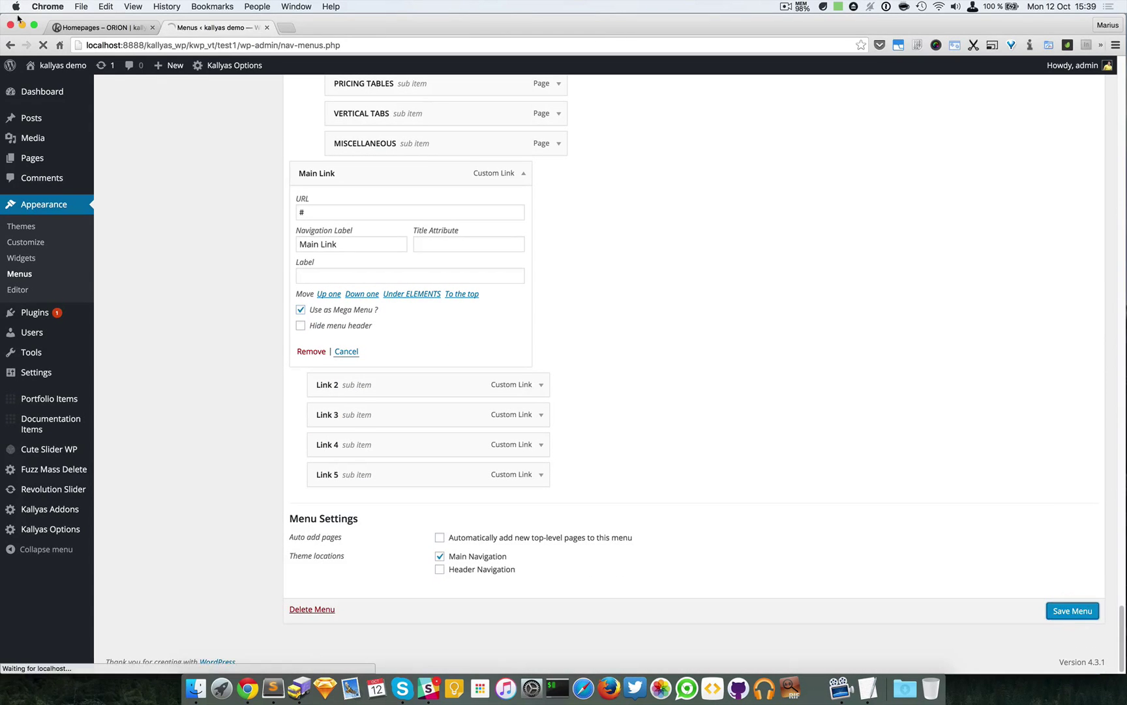
Reload the Kallyas homepage and hover Main Link to confirm Link 2–5 columns
click(101, 27)
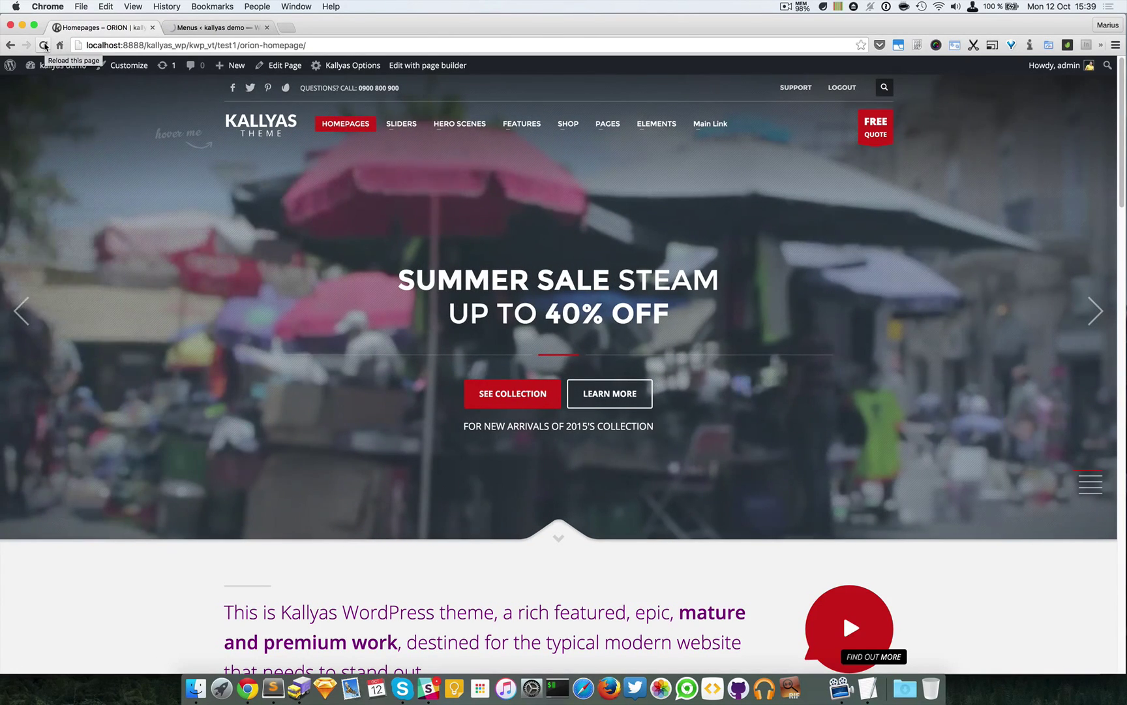
click(44, 45)
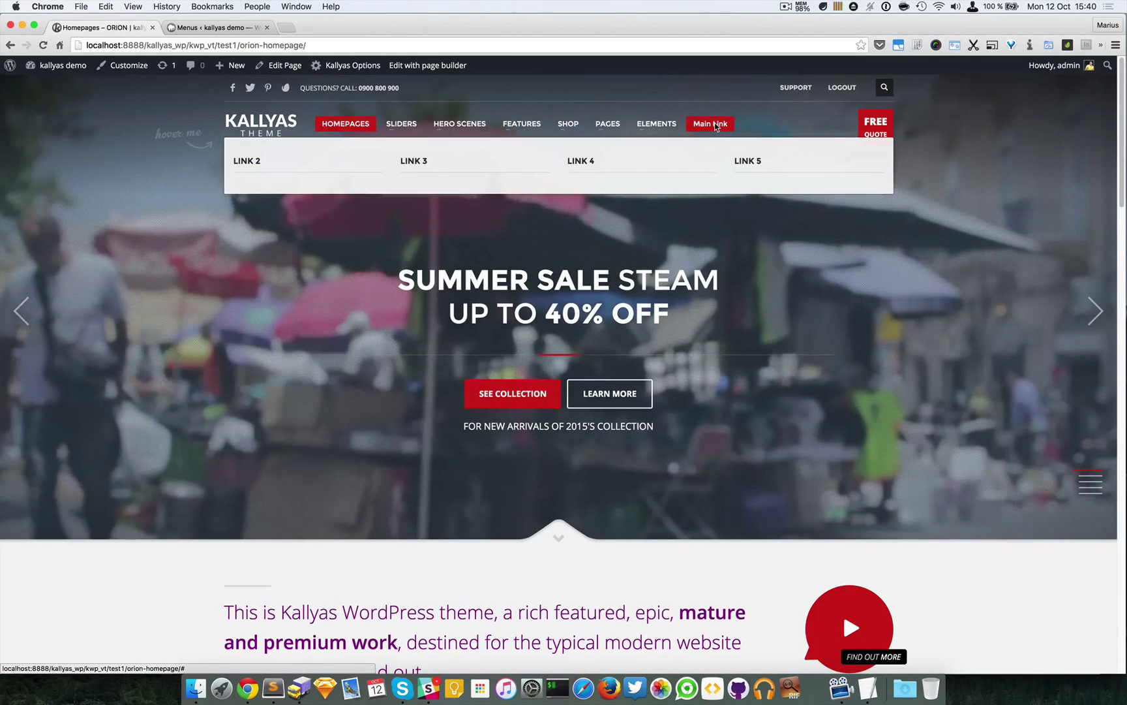
click(716, 126)
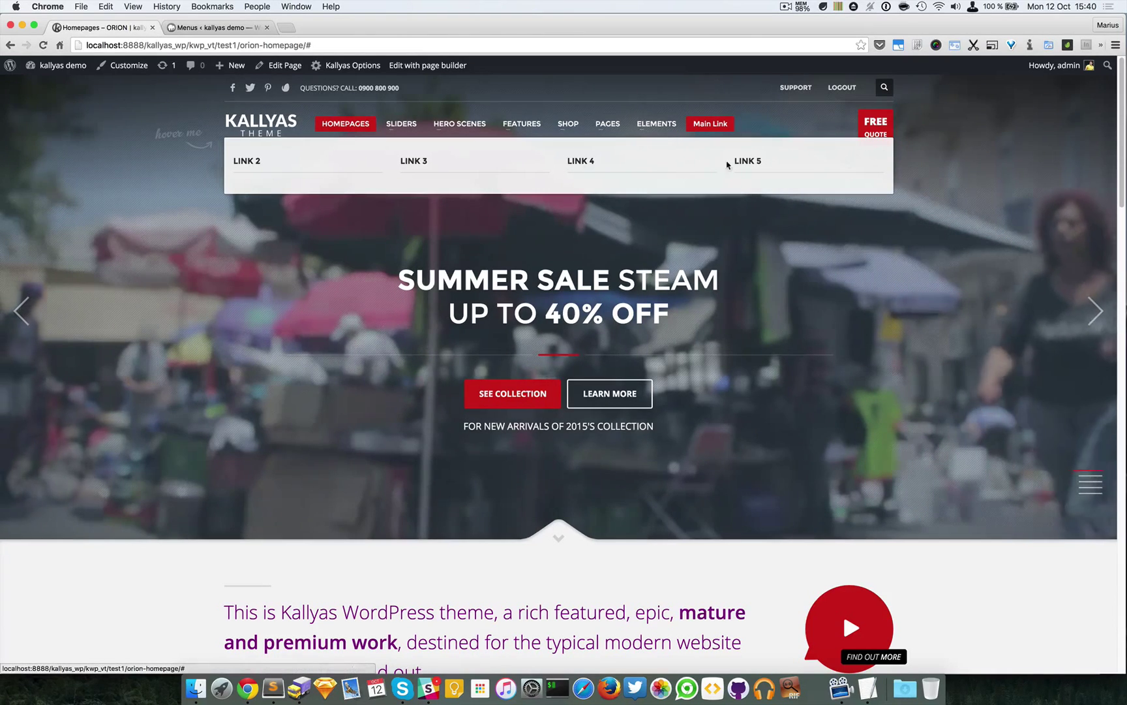
click(211, 27)
Add custom links Sublink 1 and Sublink 2 with URL # to the menu
click(195, 486)
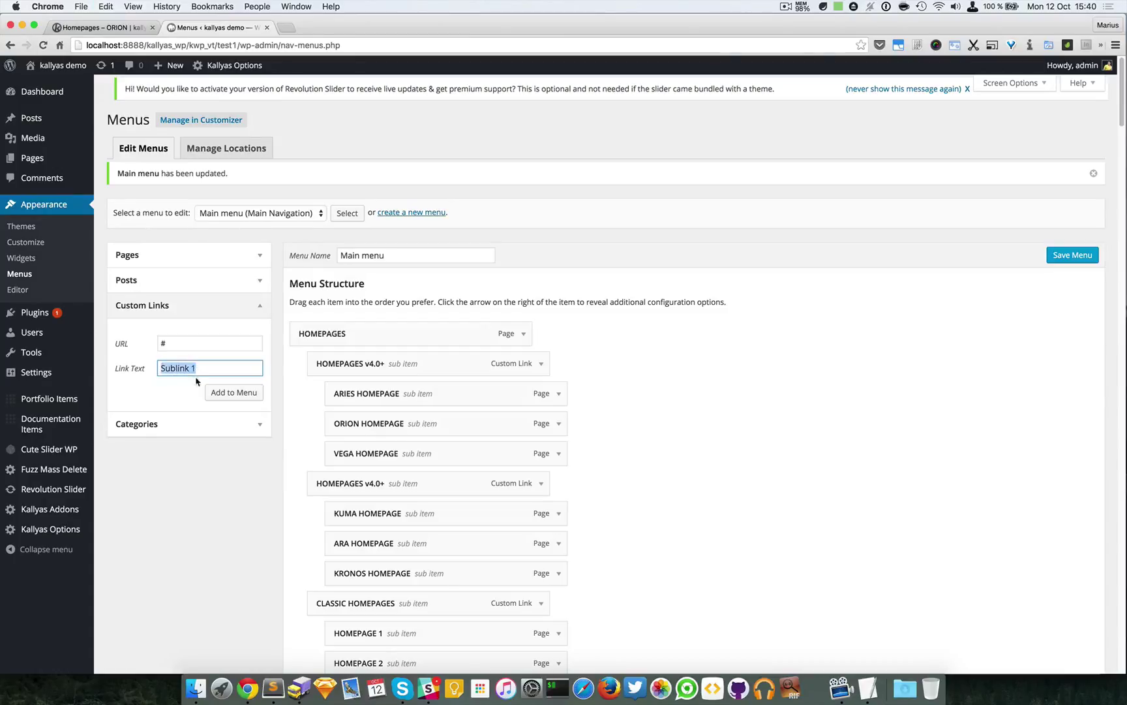
click(233, 392)
click(216, 342)
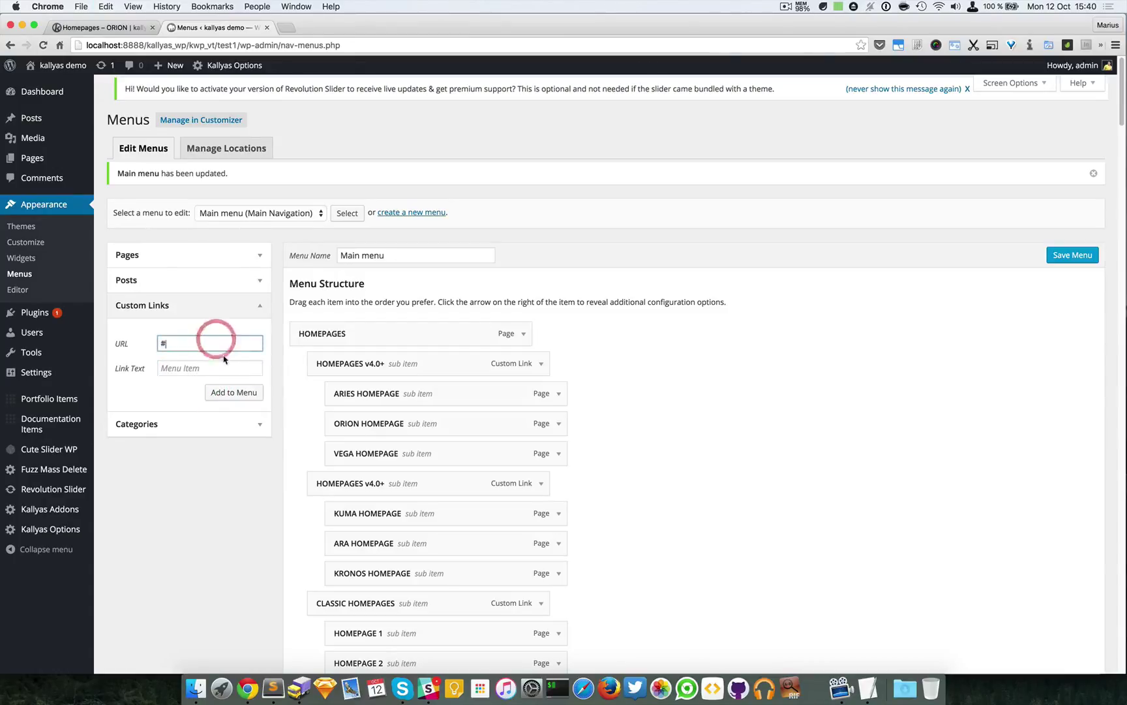
click(223, 367)
text(Sublink 1)
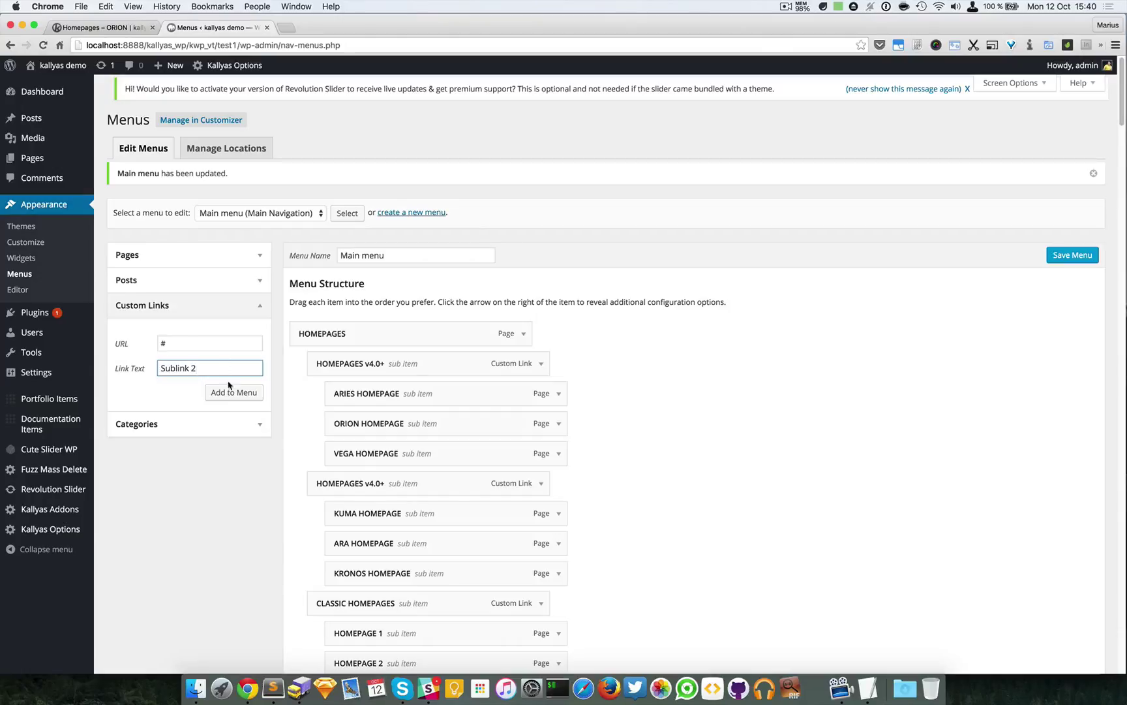
click(233, 392)
Add custom links Sublink 3 and Sublink 4 with URL # to the menu
click(223, 343)
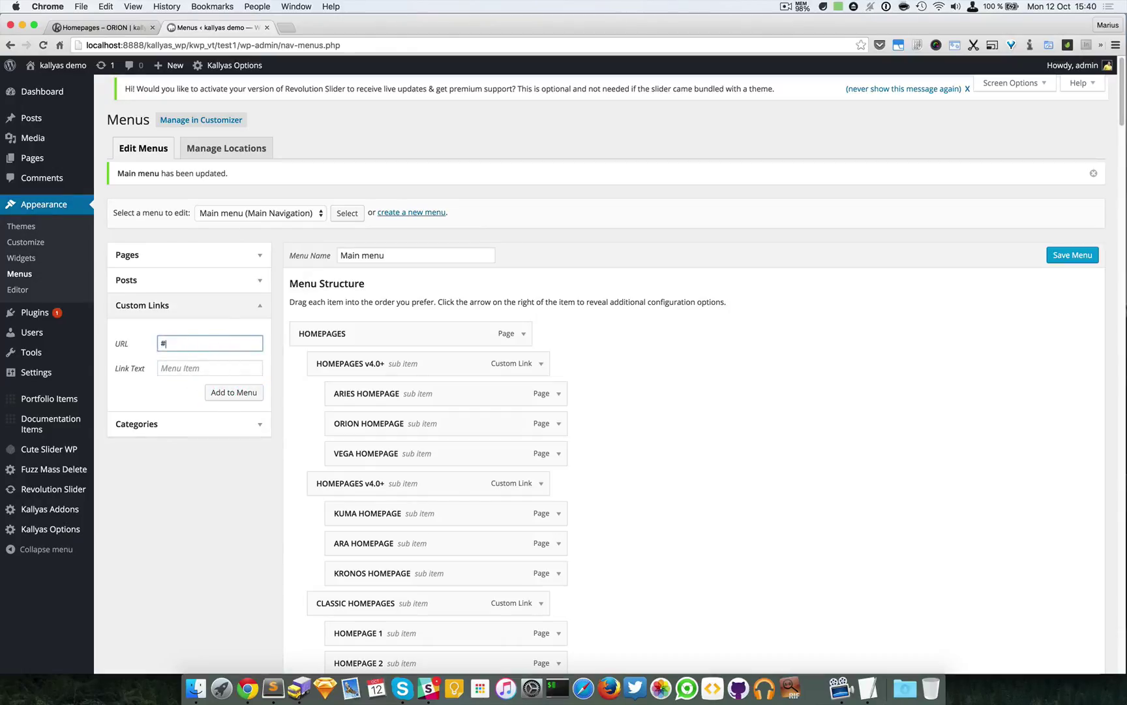
click(216, 368)
text(Sublink 1)
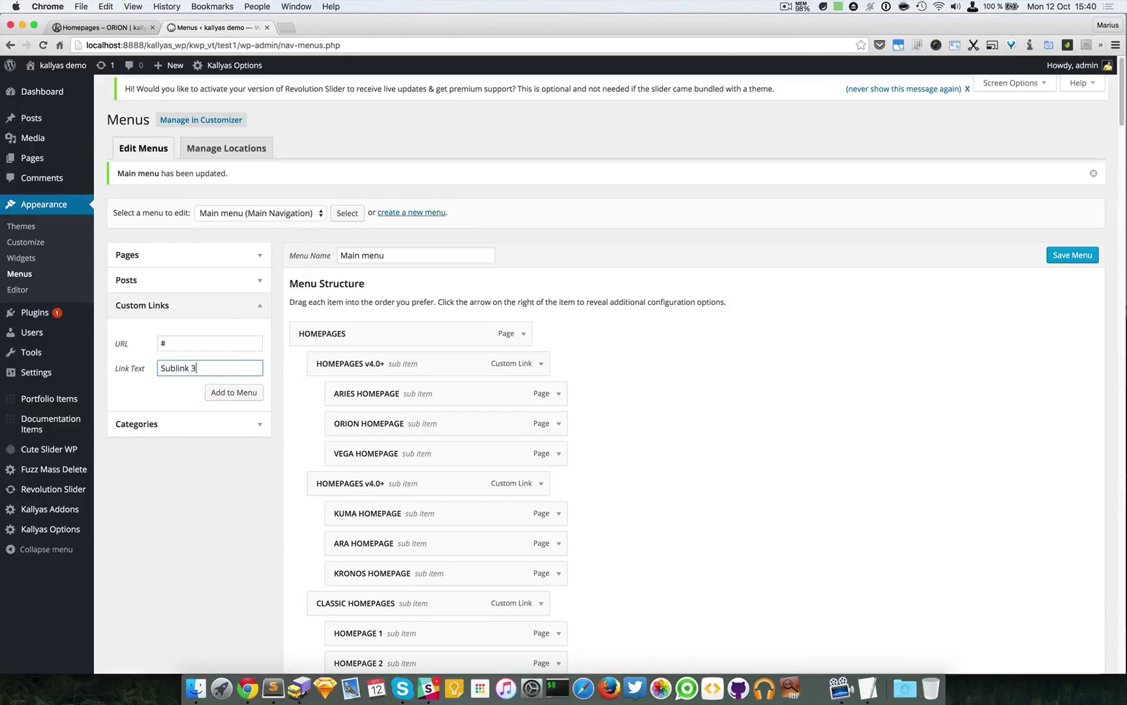
click(247, 393)
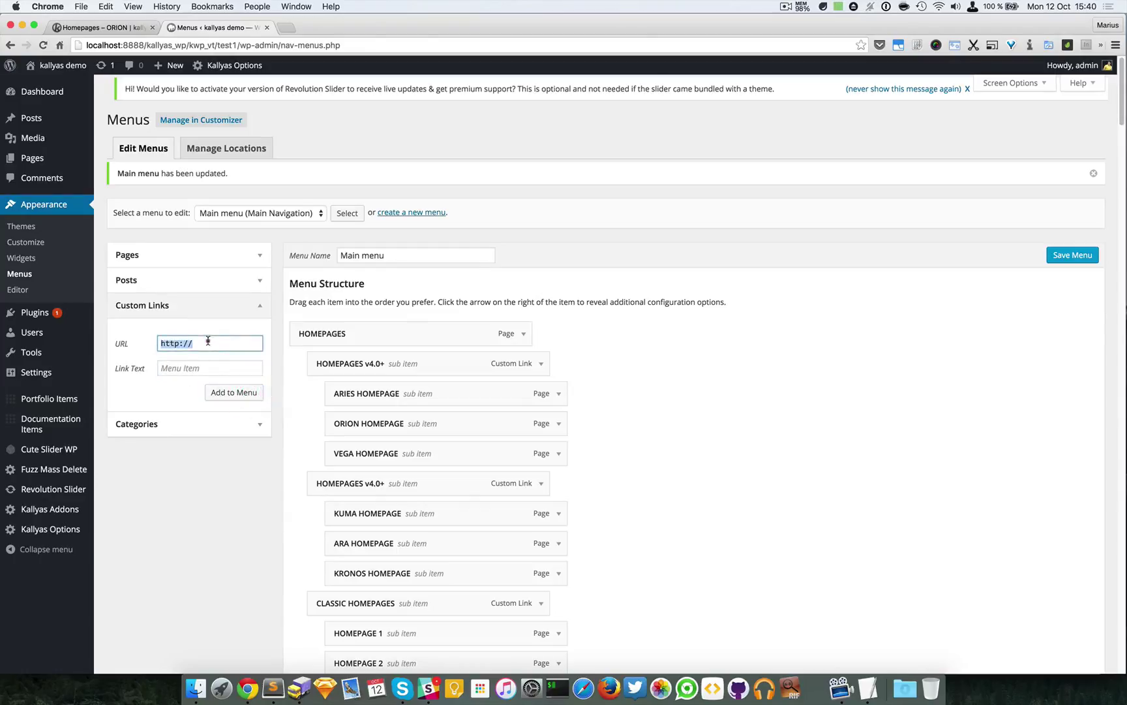
click(208, 343)
key(Tab)
text(Sublink 4)
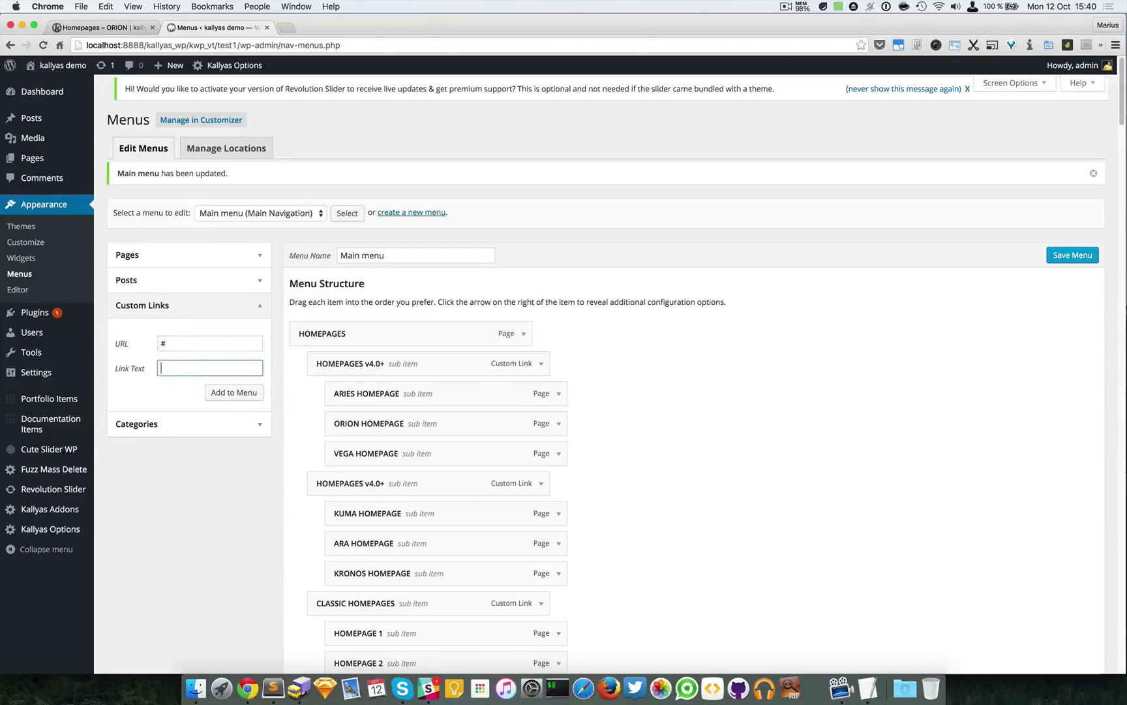
click(232, 391)
scroll(731, 398, down, 15)
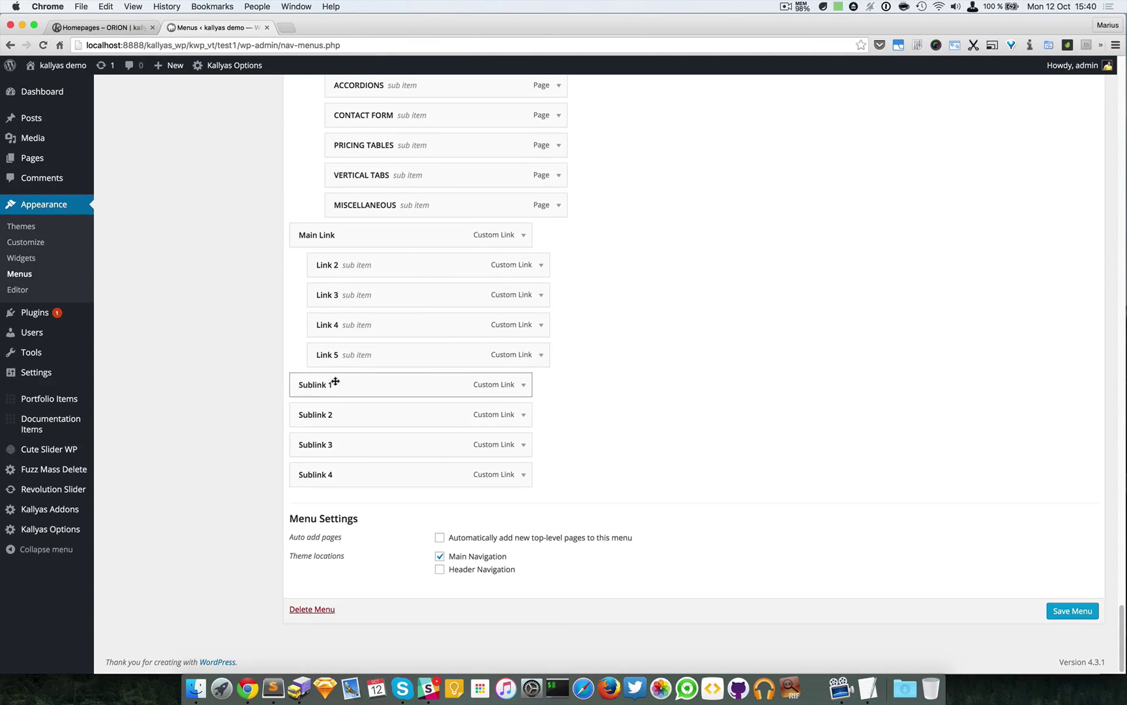
Drag Sublinks 1–4 to sit nested under Links 2–5 respectively
drag(315, 388, 358, 325)
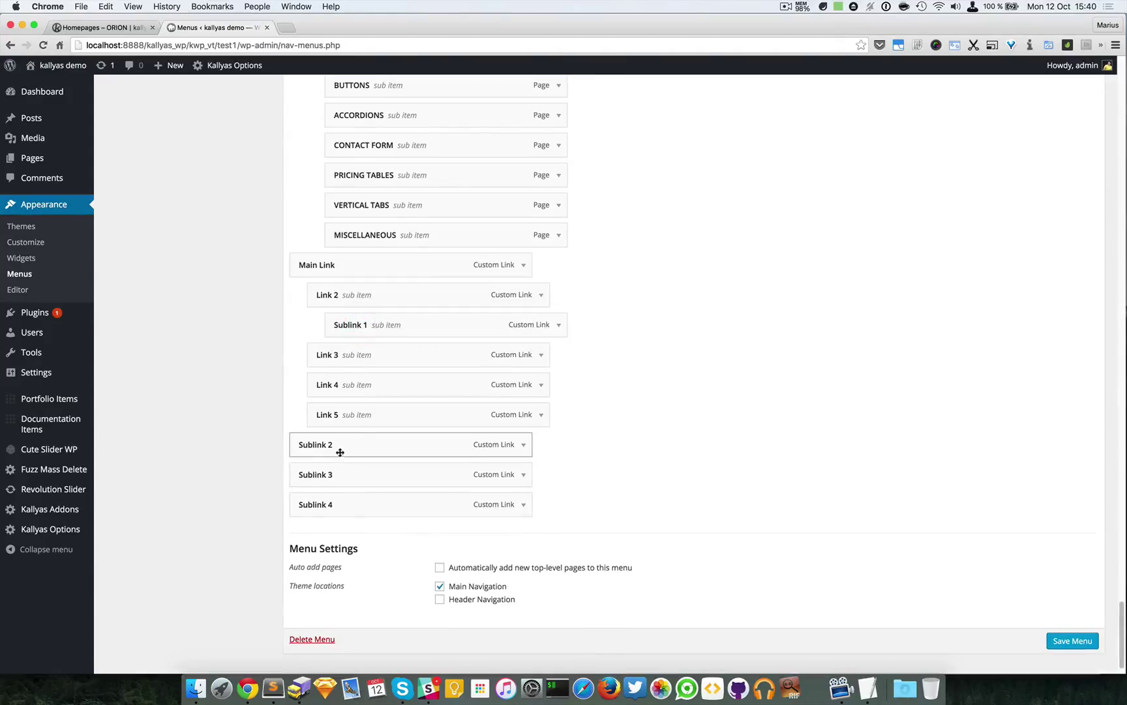
drag(339, 446, 373, 386)
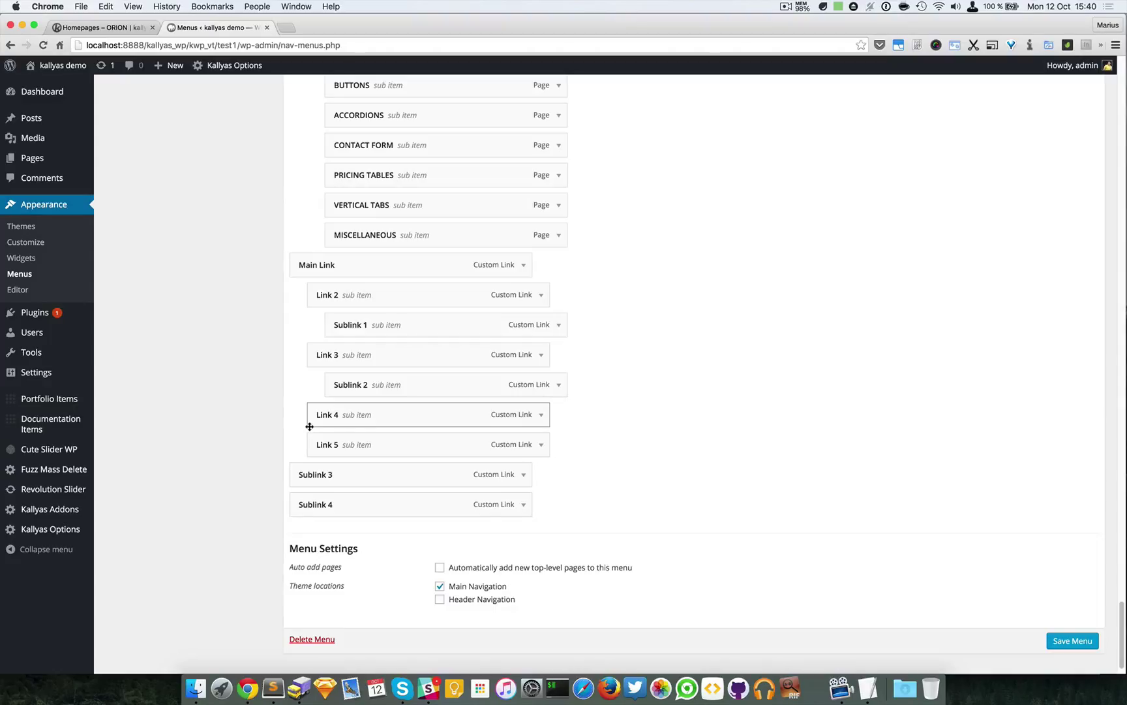
drag(331, 476, 357, 434)
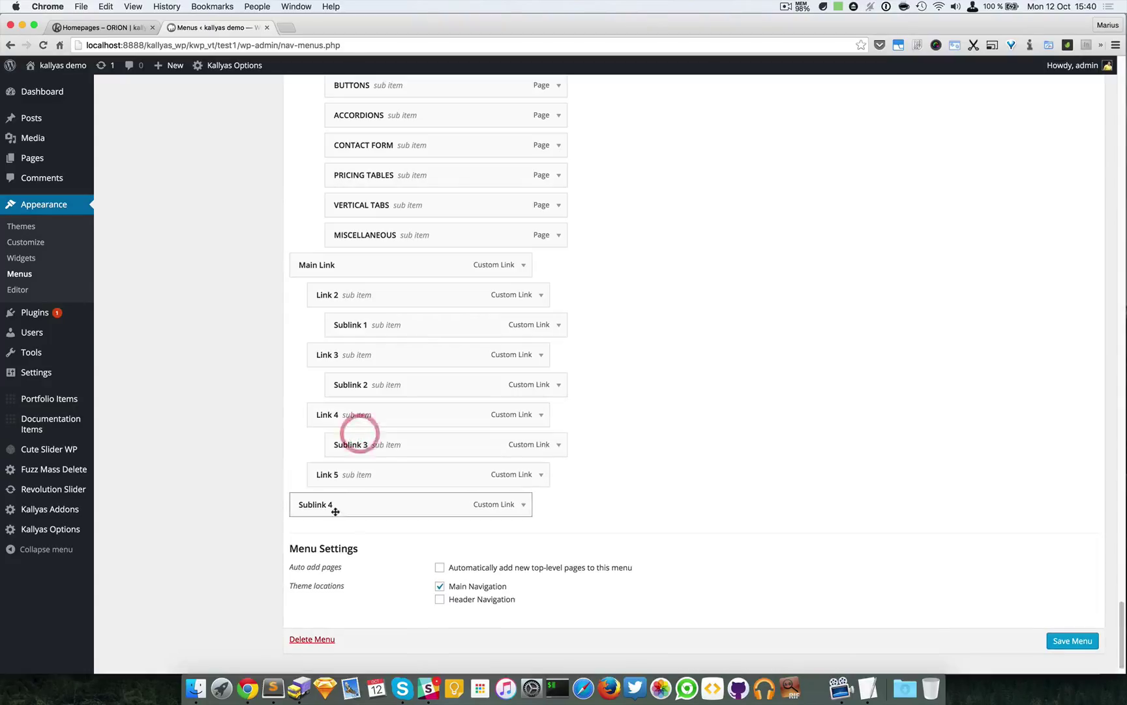
drag(335, 511, 350, 505)
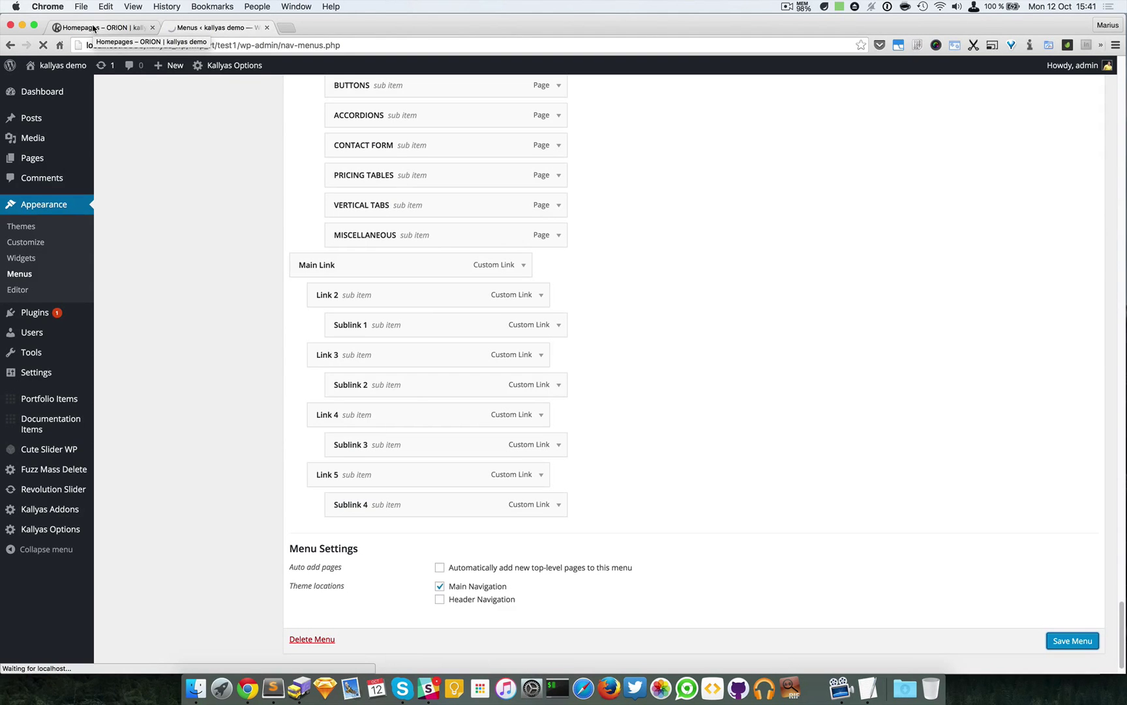
Reload the Kallyas homepage to show the updated Main Link mega menu
click(91, 28)
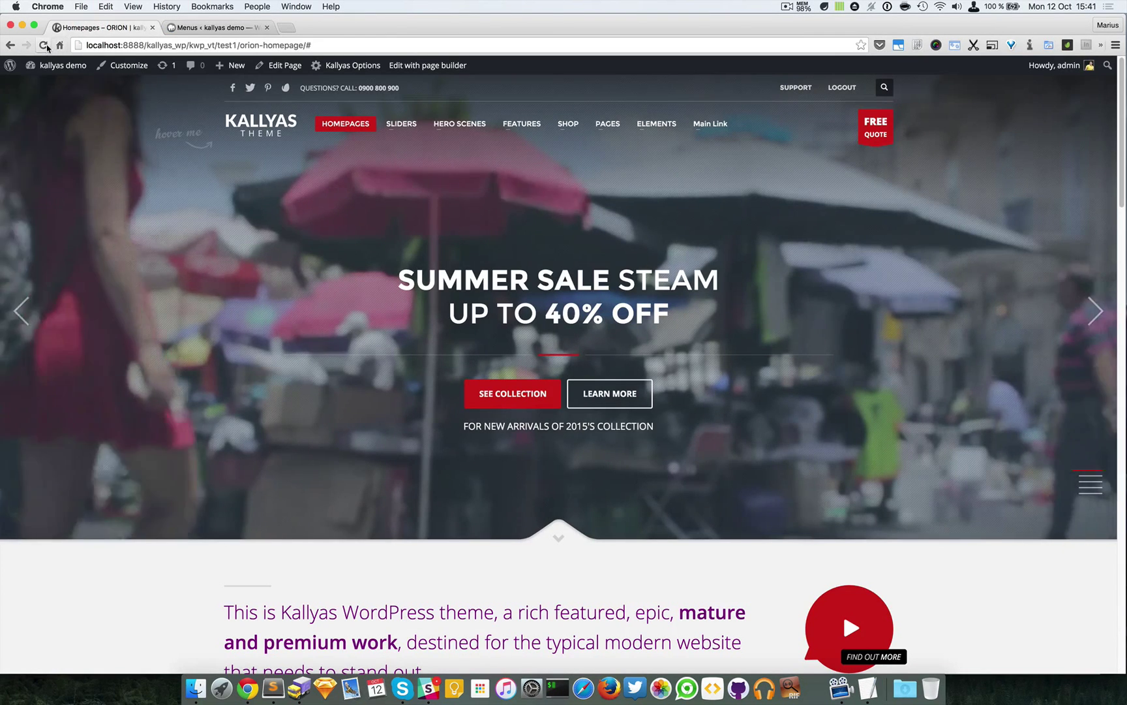
click(45, 45)
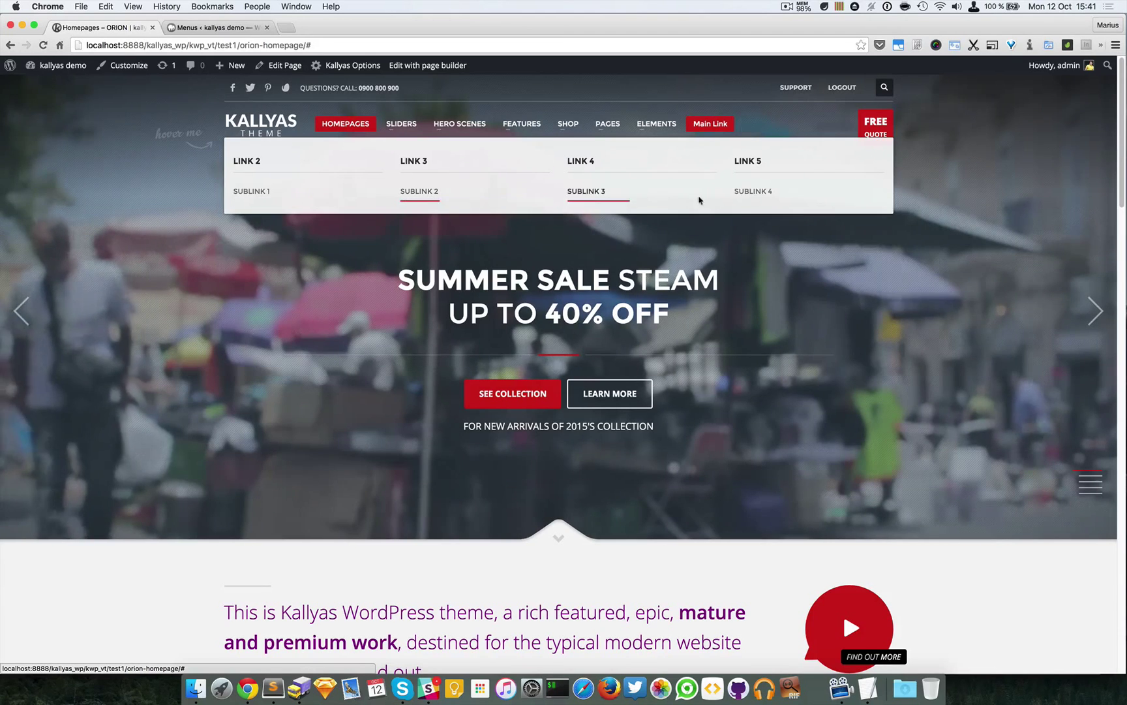
Return to the menu editor and inspect Link 2's settings panel
click(214, 27)
scroll(710, 387, down, 10)
scroll(766, 420, down, 8)
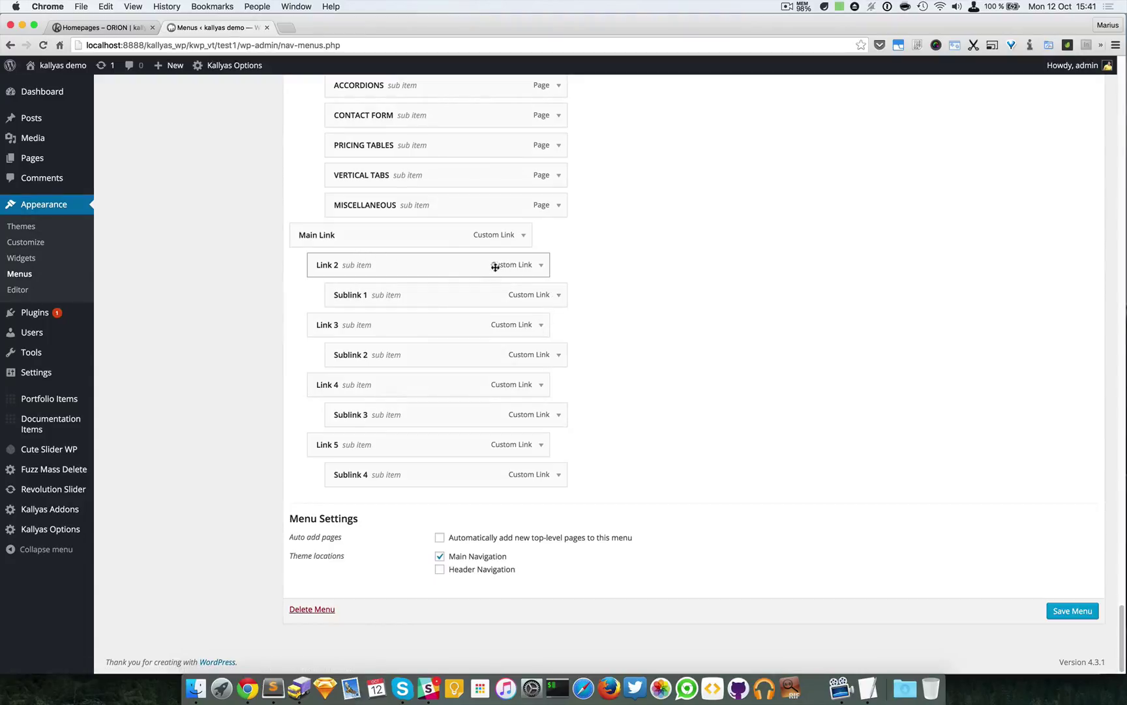
click(543, 265)
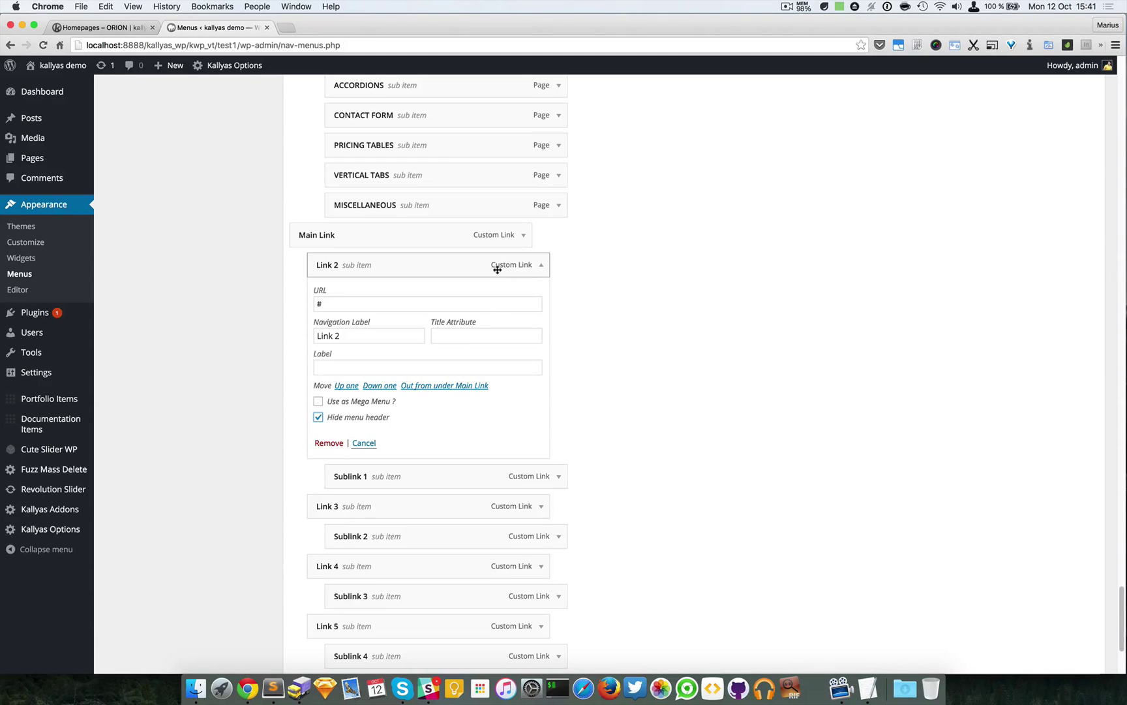
click(538, 267)
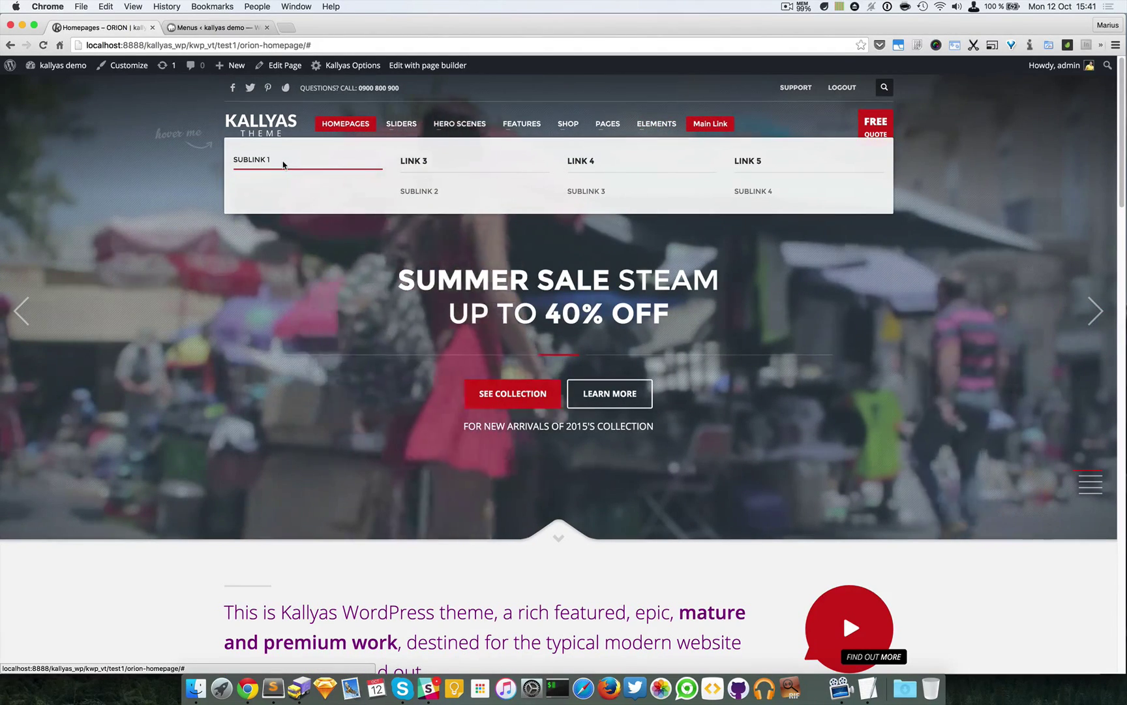
click(211, 27)
scroll(630, 422, down, 10)
scroll(631, 422, down, 10)
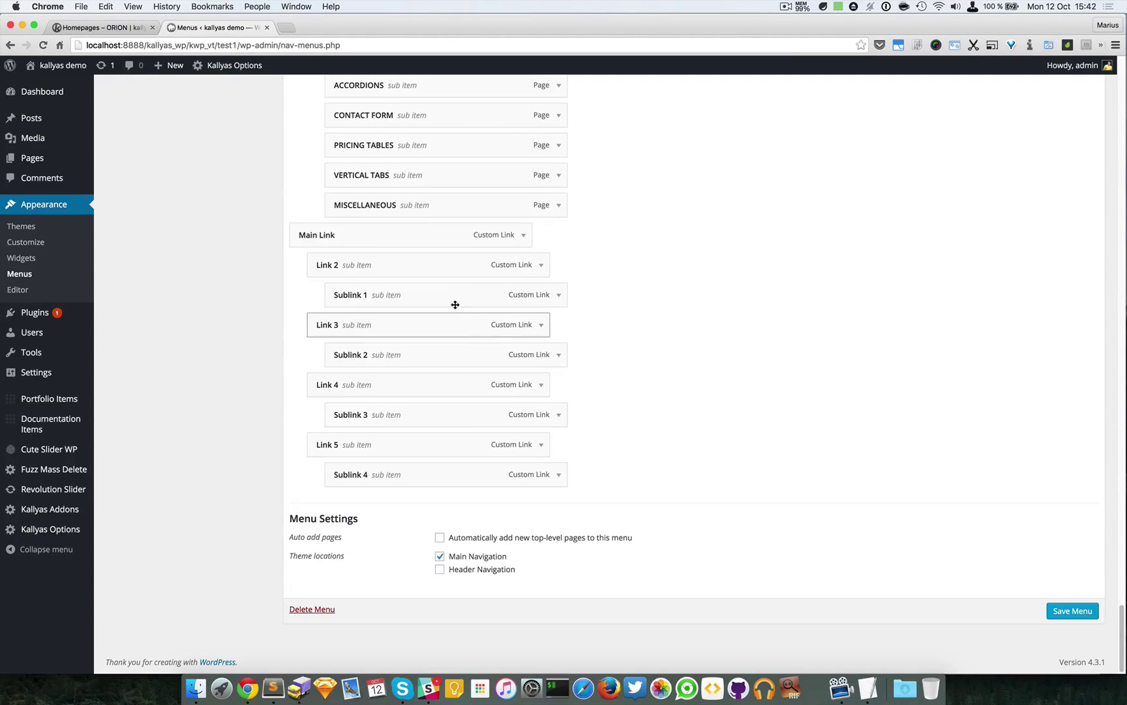
Move Sublink 1 out to Link 2's level and check both items' settings
drag(447, 295, 441, 295)
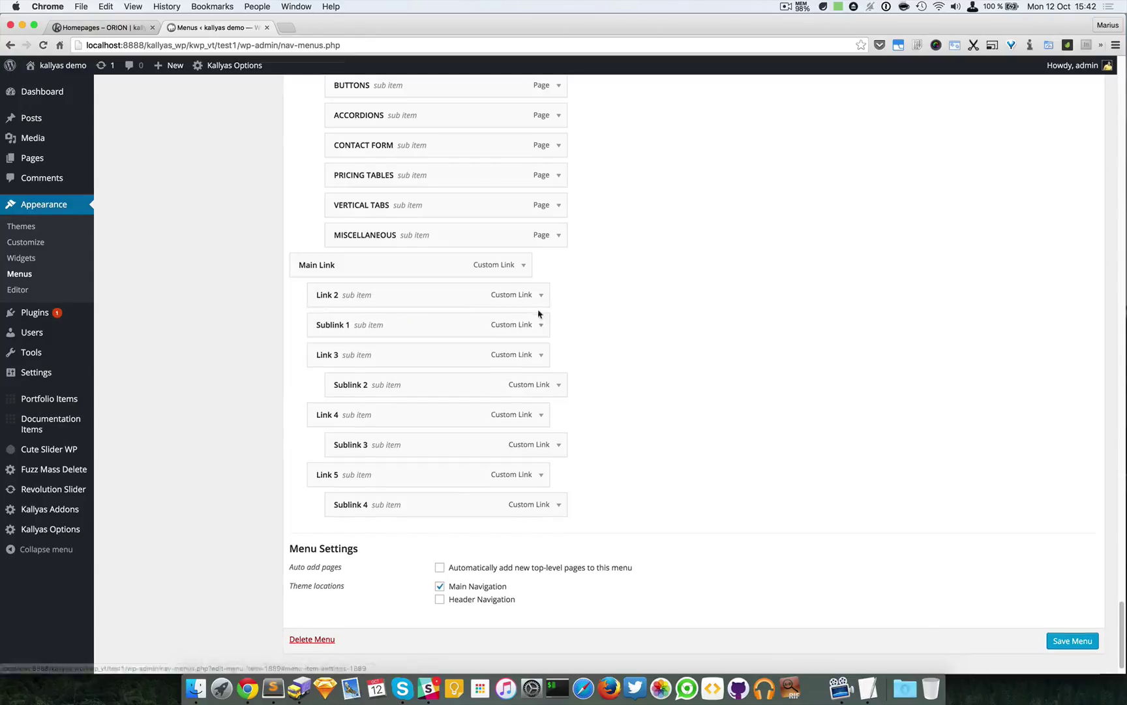
click(541, 295)
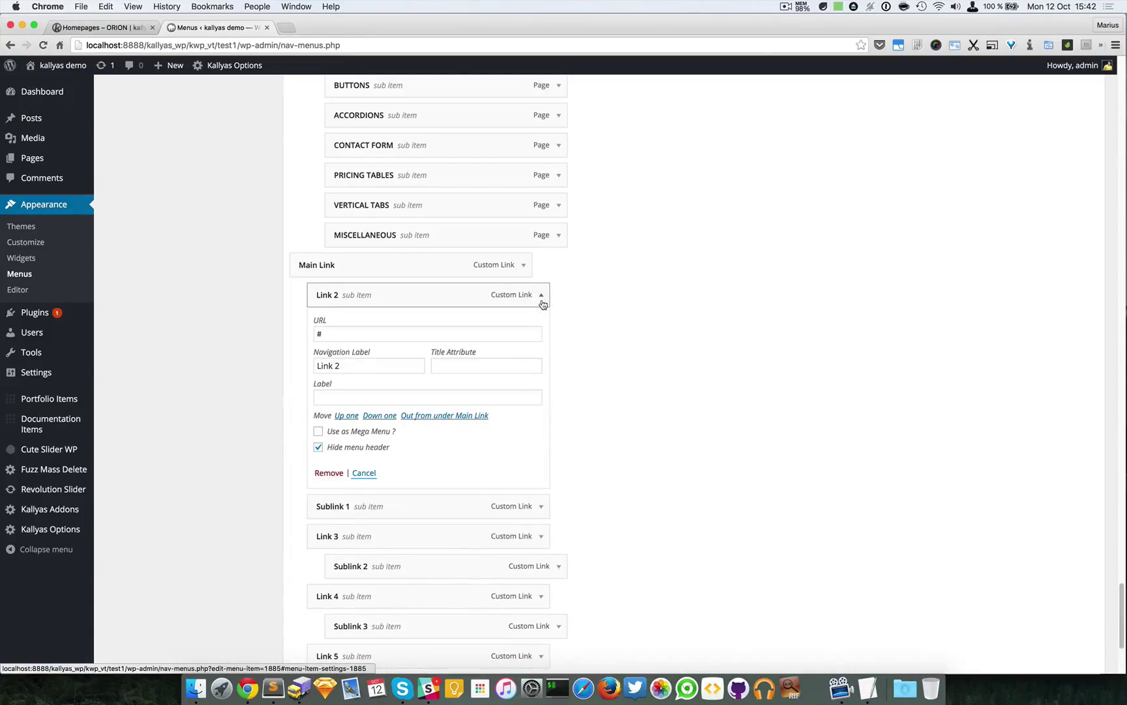
click(542, 298)
click(541, 326)
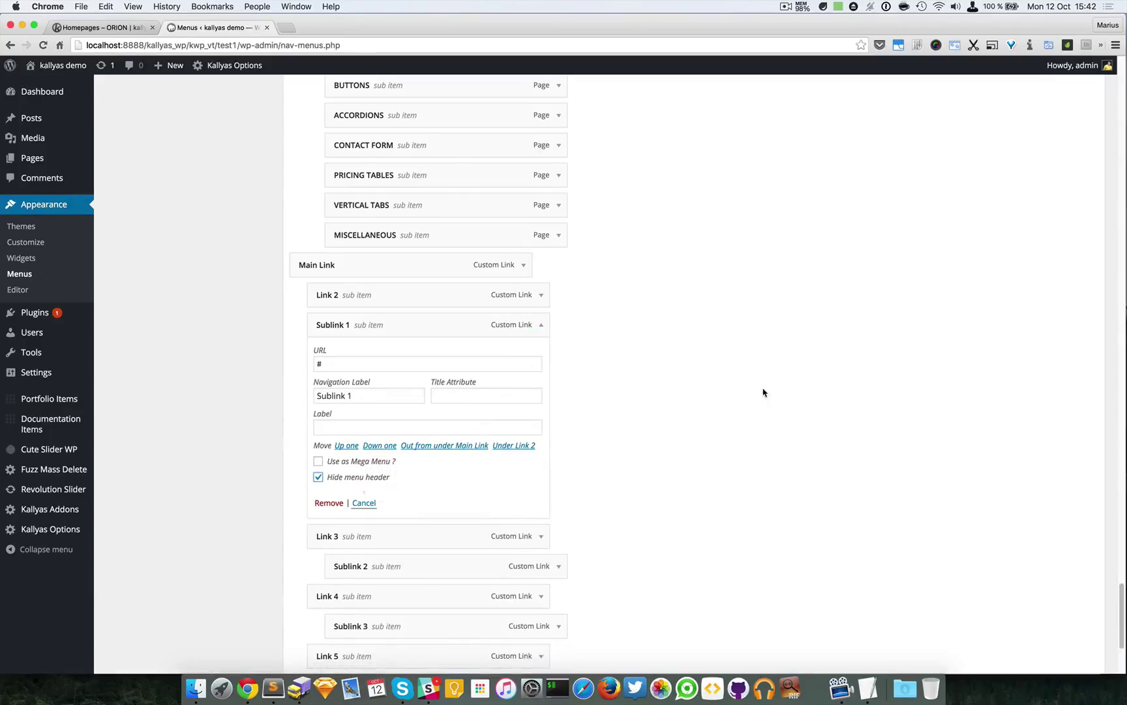
click(546, 327)
scroll(903, 446, down, 2)
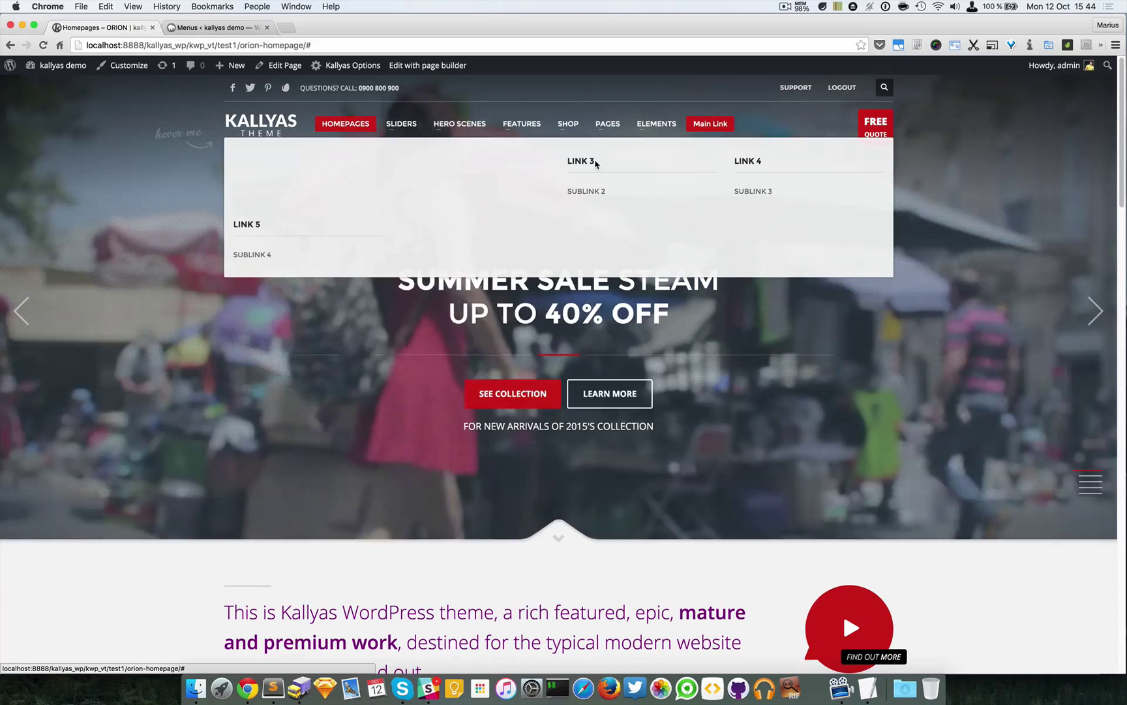
Collapse Main Link and drag Link 2 to sit first under it, above Sublink 1
click(217, 28)
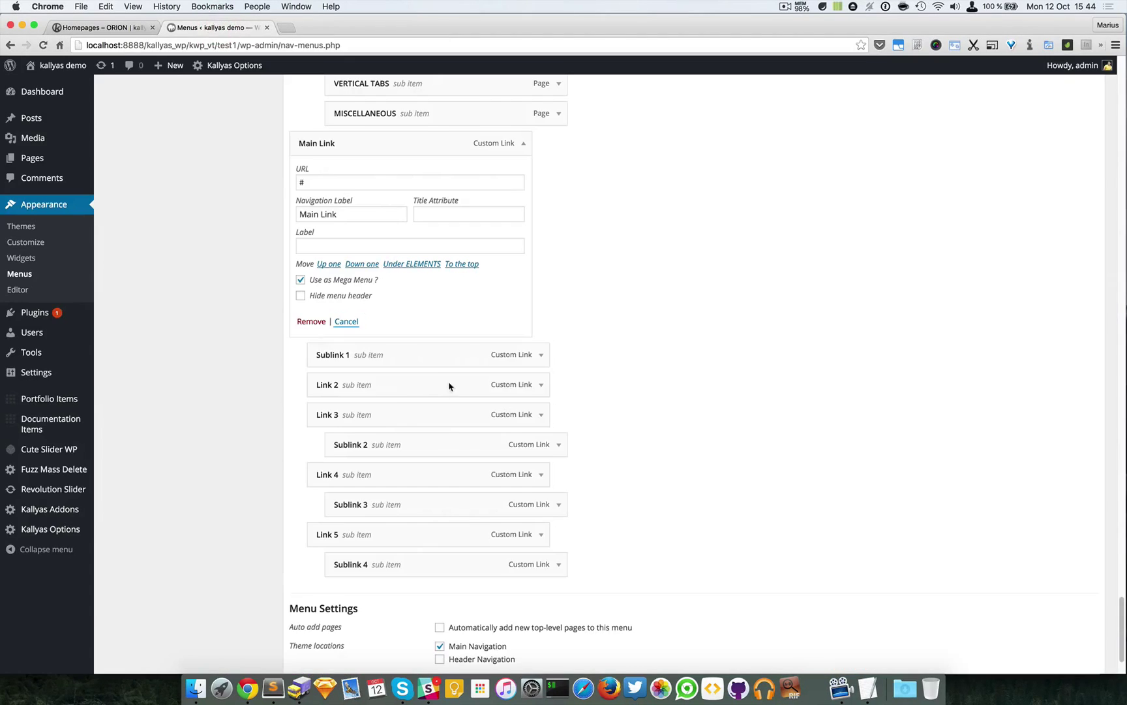
click(519, 147)
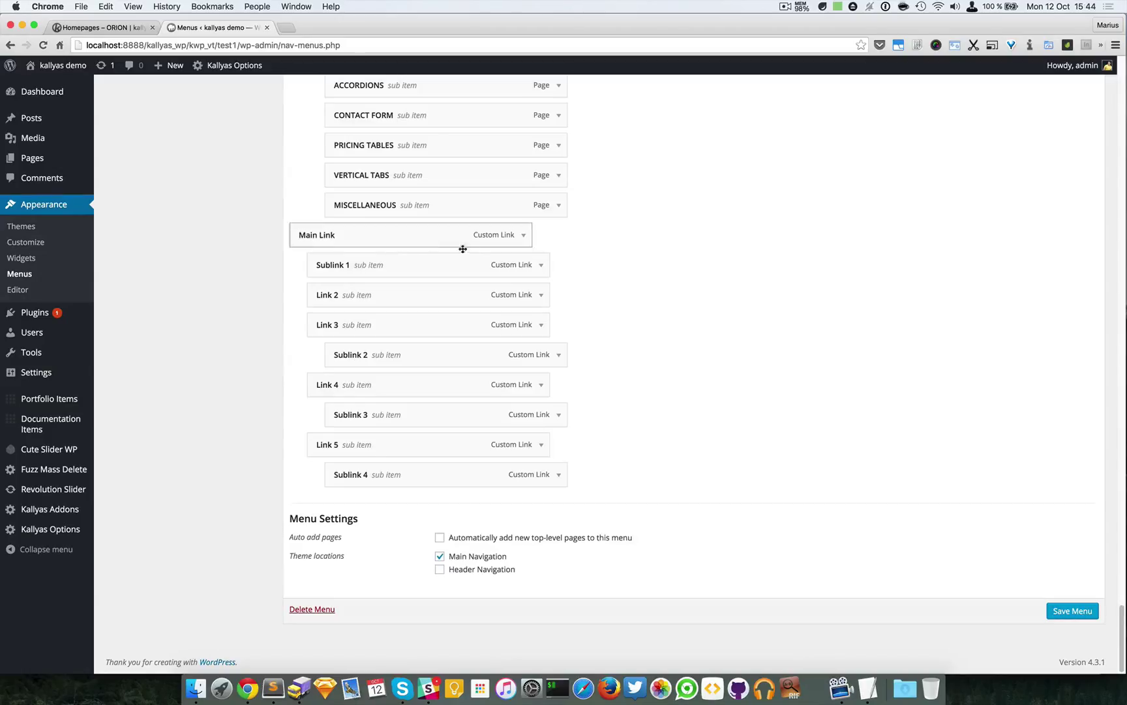
drag(367, 294, 383, 298)
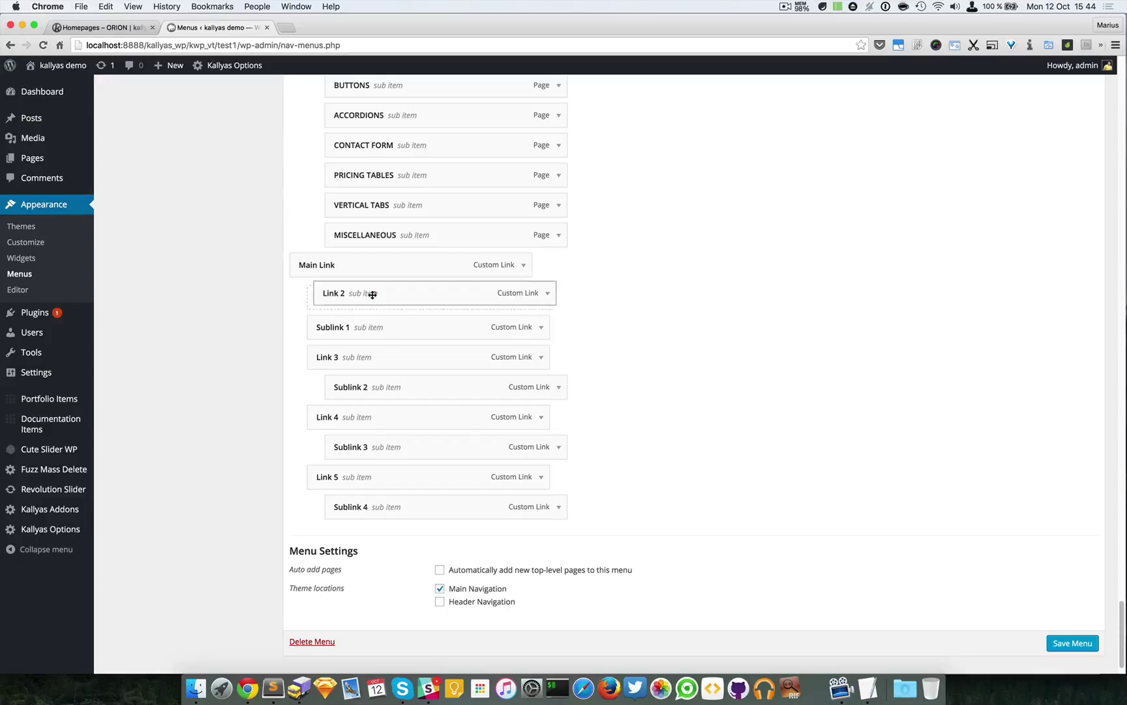
drag(370, 295, 344, 327)
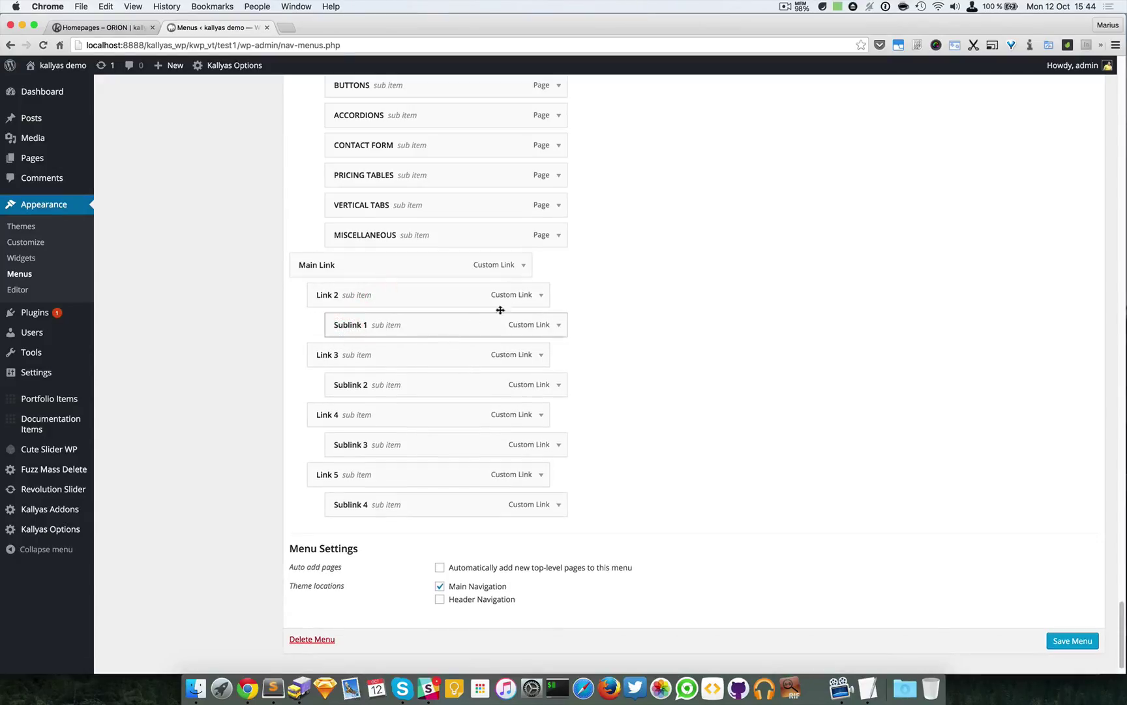
Review the settings panels of Link 2 and Sublink 1 nested beneath it
click(542, 297)
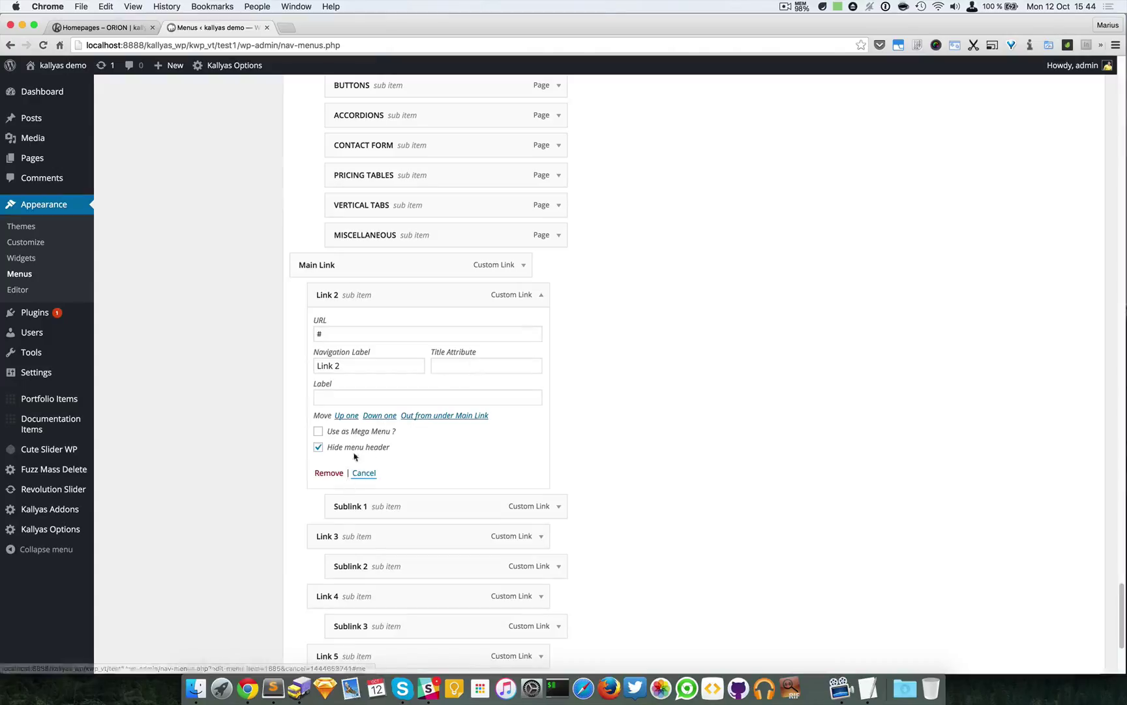
click(545, 296)
click(562, 326)
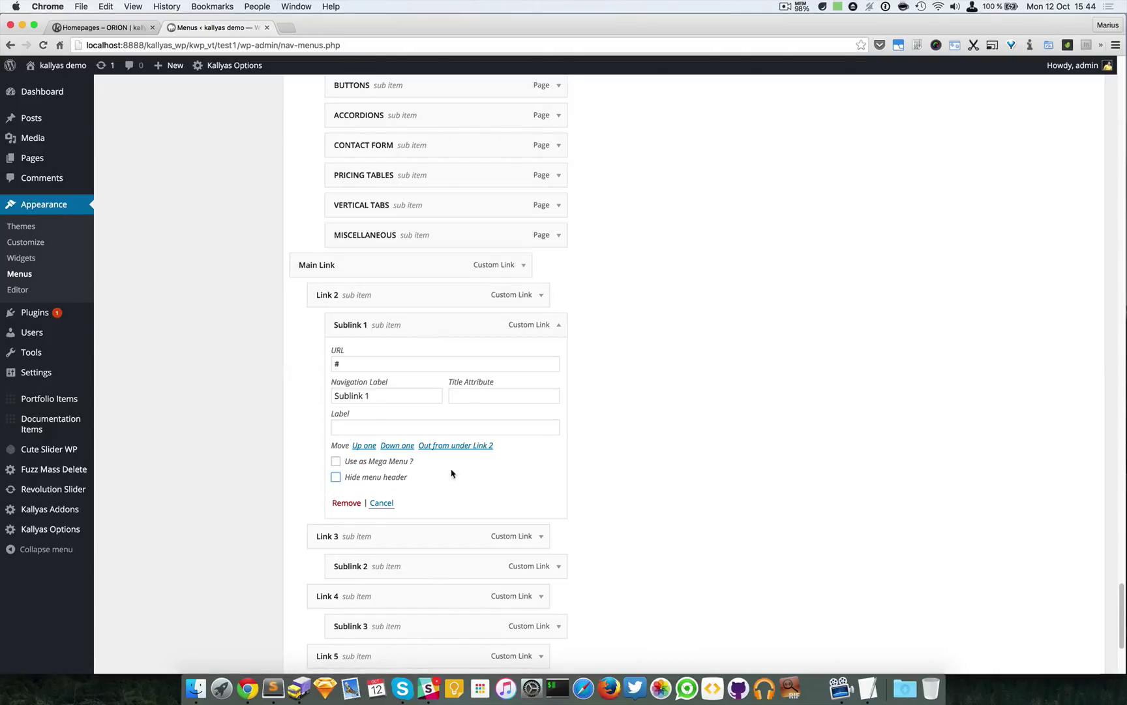
click(552, 333)
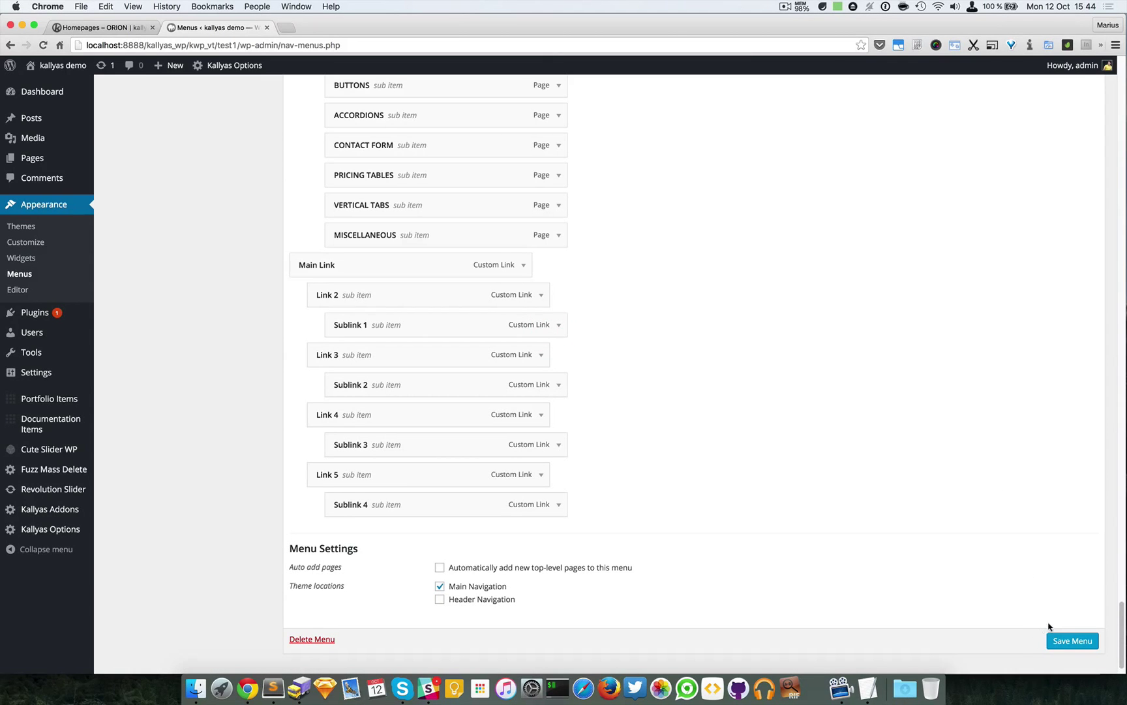
Reload the Kallyas homepage and preview the Main Link mega menu showing Sublink 1 beside Links 3–5
click(70, 27)
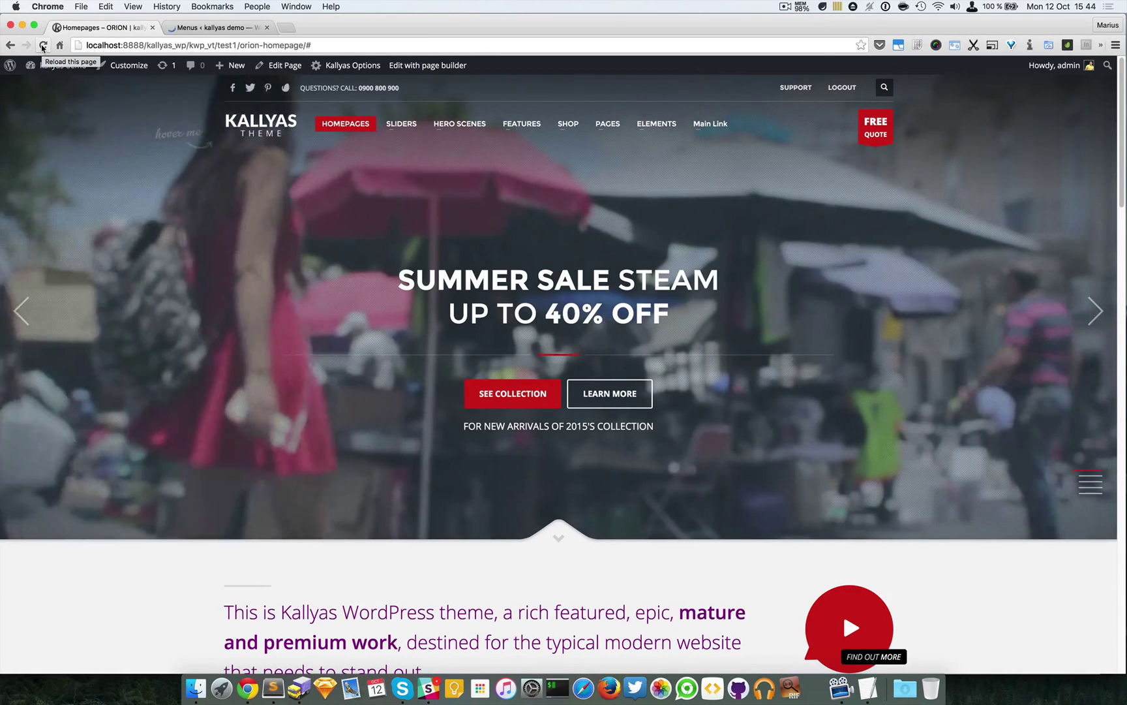
click(43, 45)
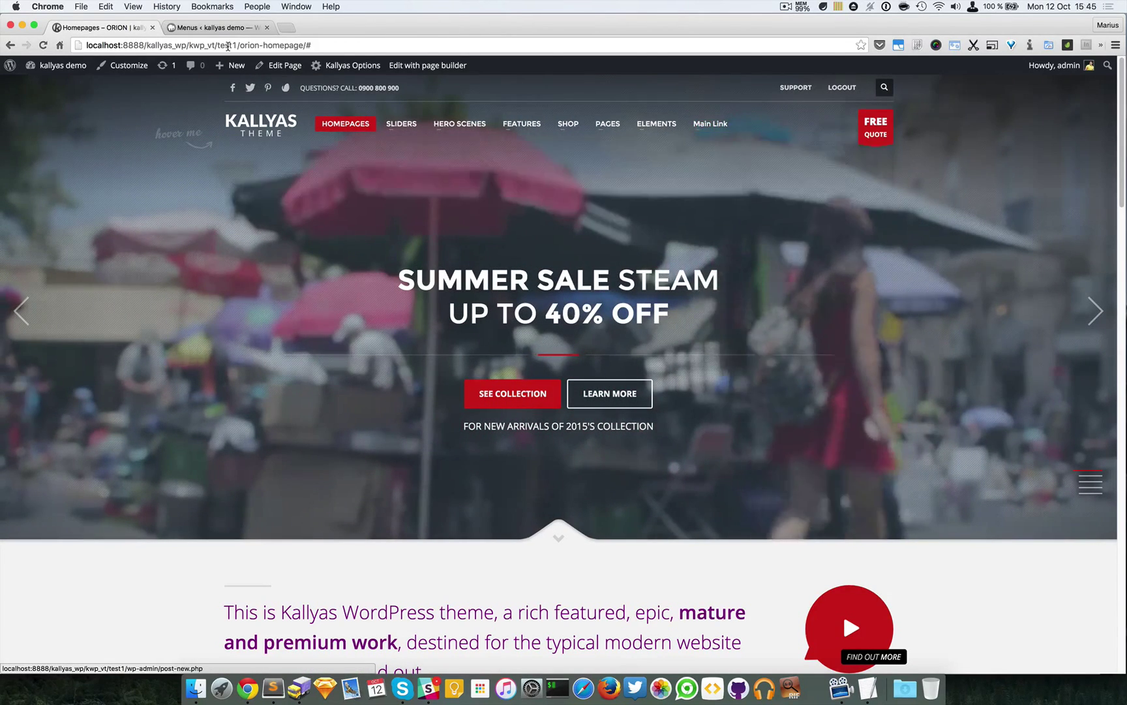
click(212, 26)
scroll(772, 527, down, 5)
scroll(773, 527, down, 10)
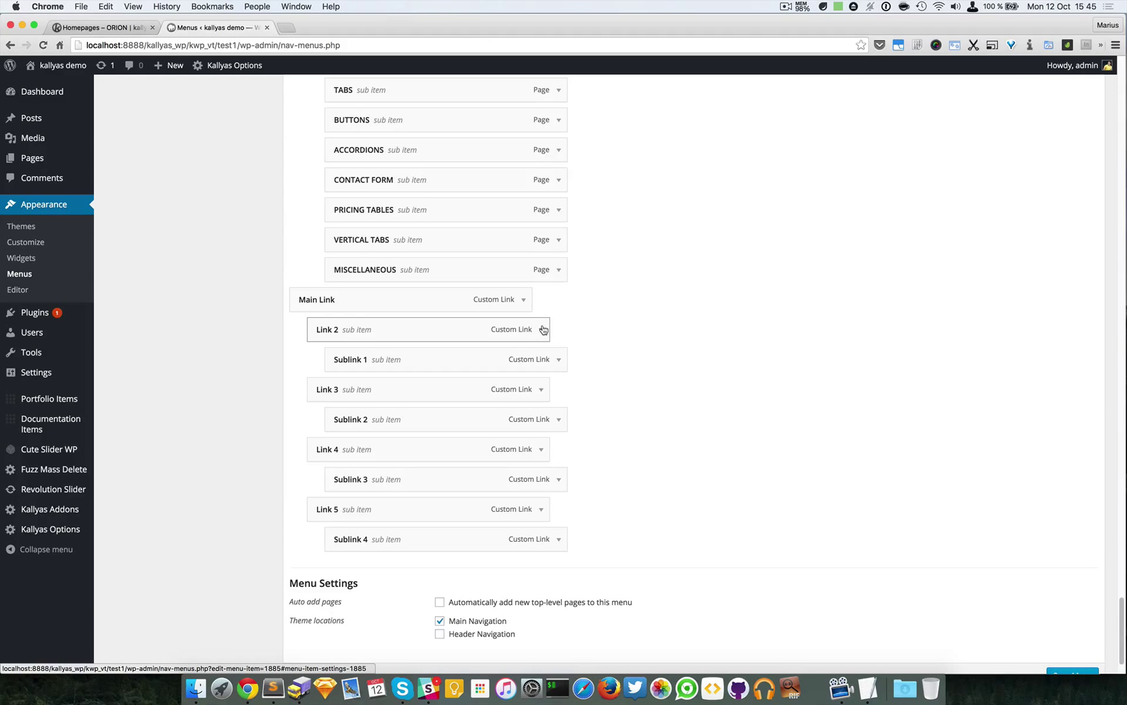
click(96, 28)
mouse_move(710, 124)
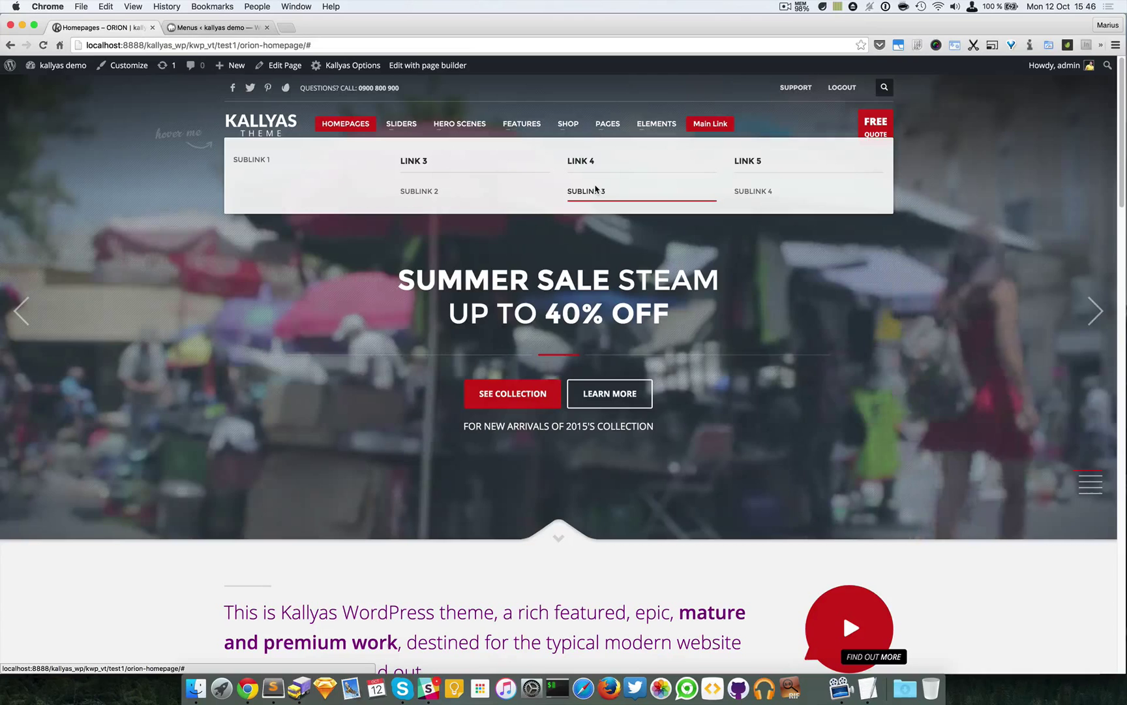
Back in the Main menu editor, expand and collapse Main Link's mega menu settings to review them
click(217, 28)
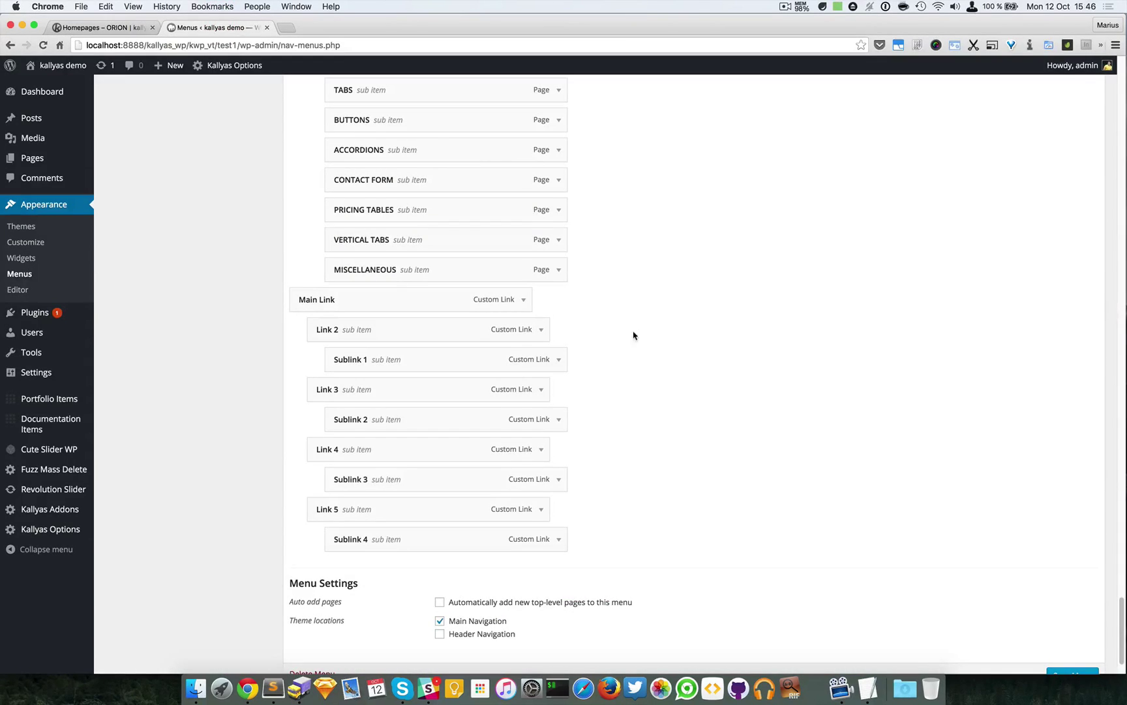
scroll(608, 227, up, 5)
scroll(608, 228, up, 5)
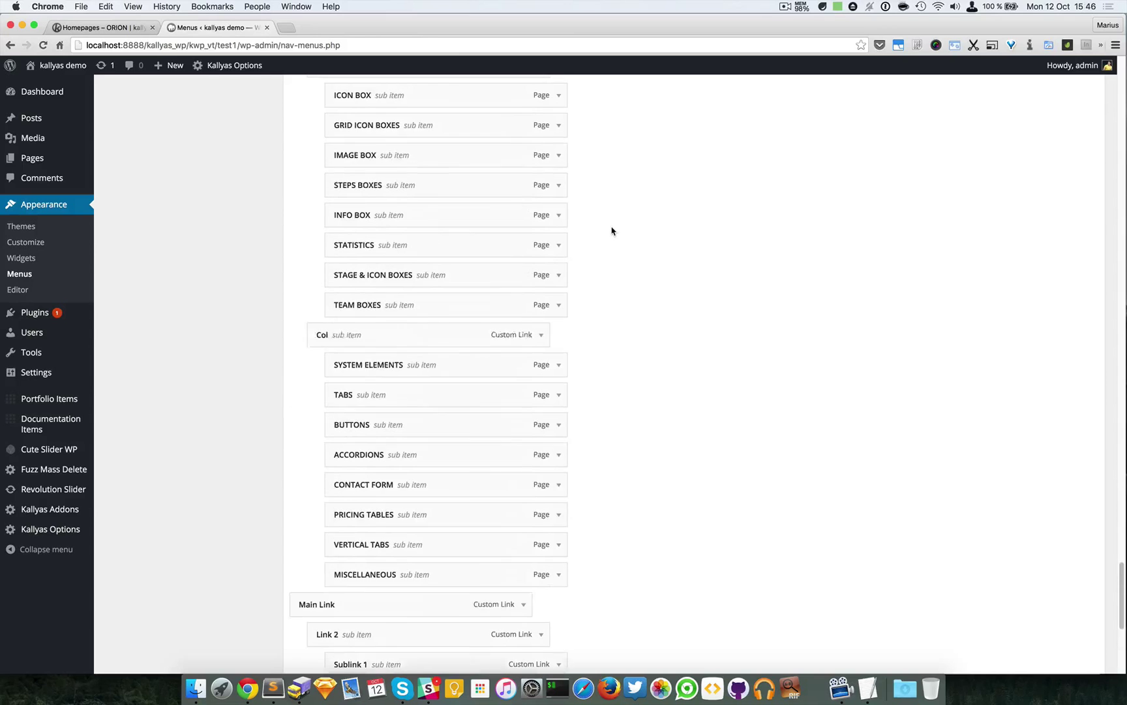
scroll(607, 227, up, 5)
scroll(610, 229, up, 5)
scroll(612, 230, up, 8)
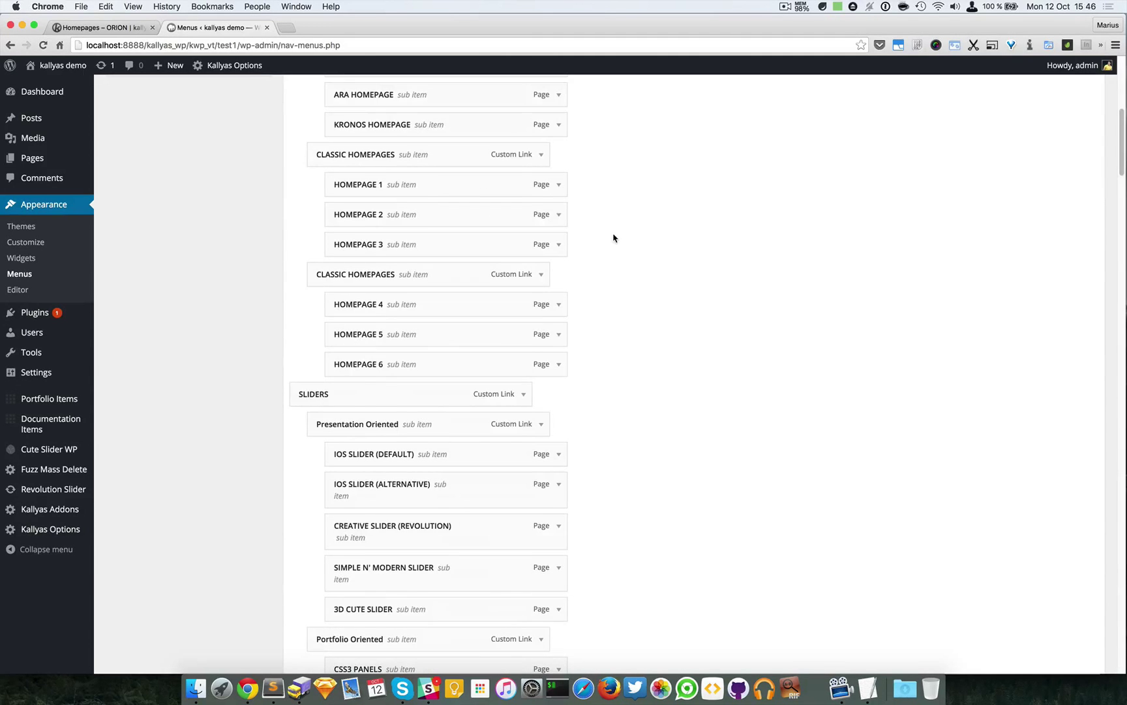
scroll(613, 236, up, 10)
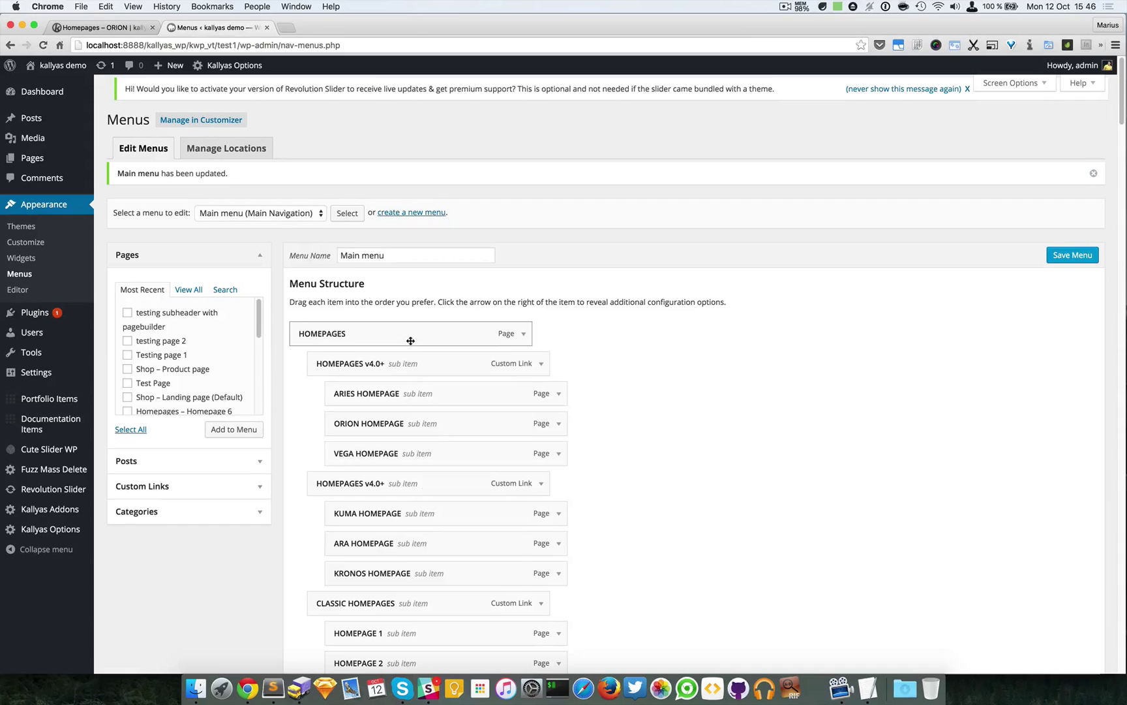
scroll(431, 441, down, 5)
scroll(431, 440, down, 5)
scroll(432, 440, down, 5)
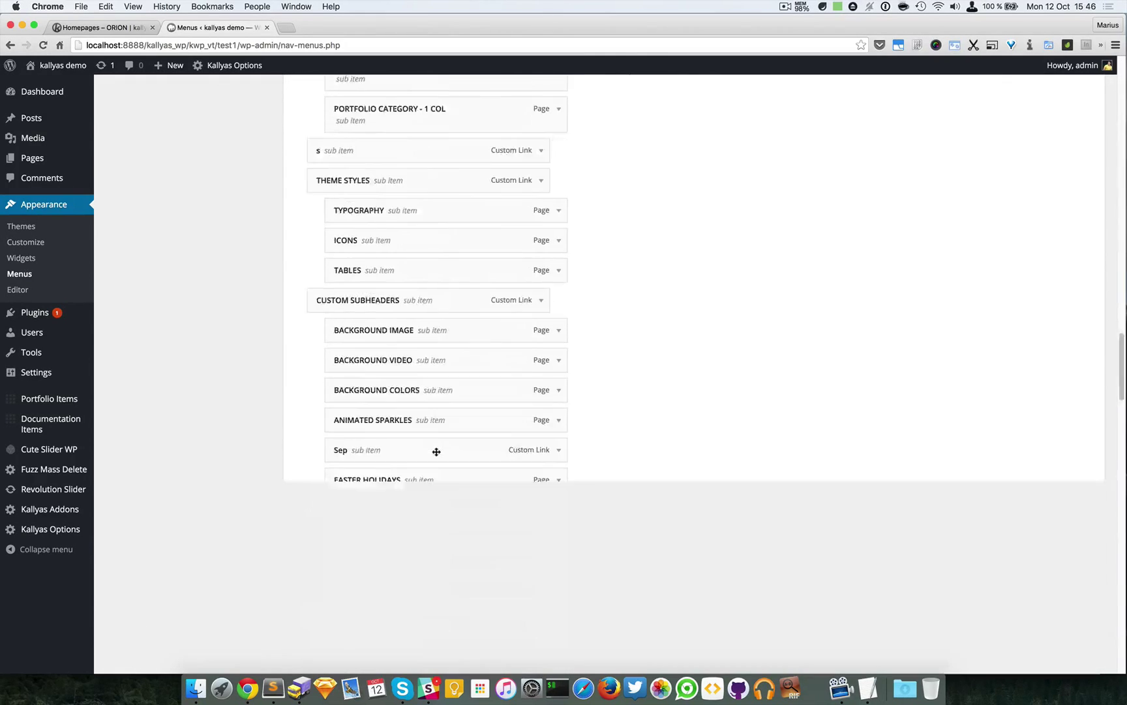
scroll(436, 452, down, 5)
scroll(440, 437, down, 3)
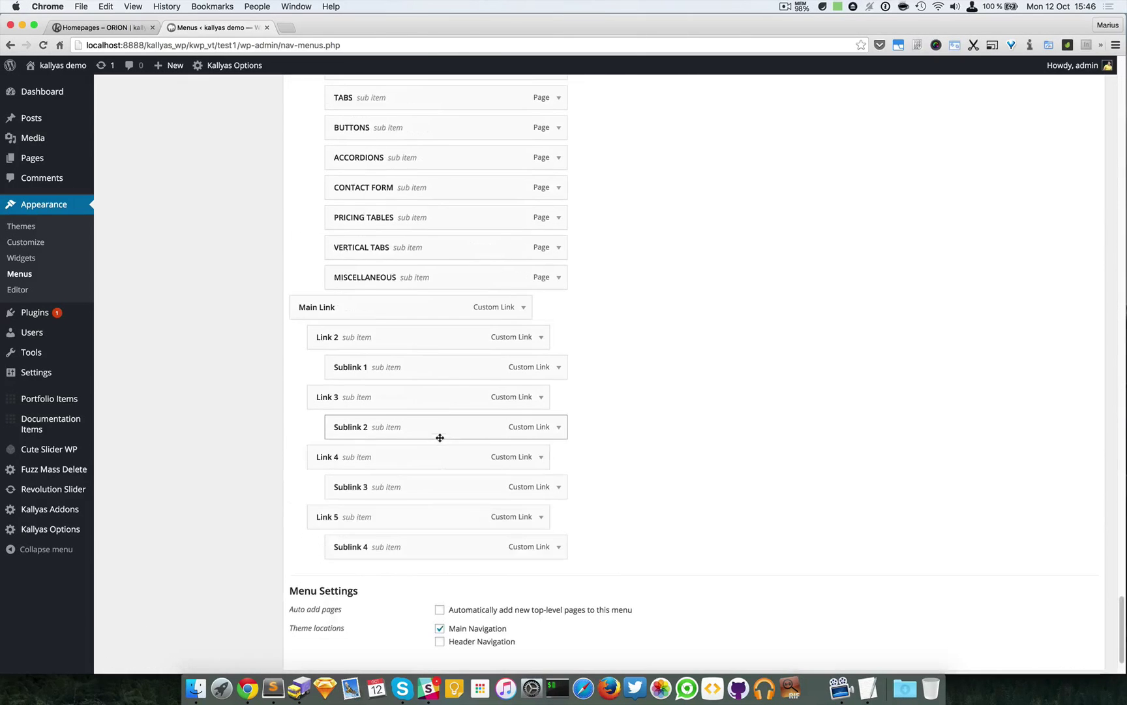
click(525, 308)
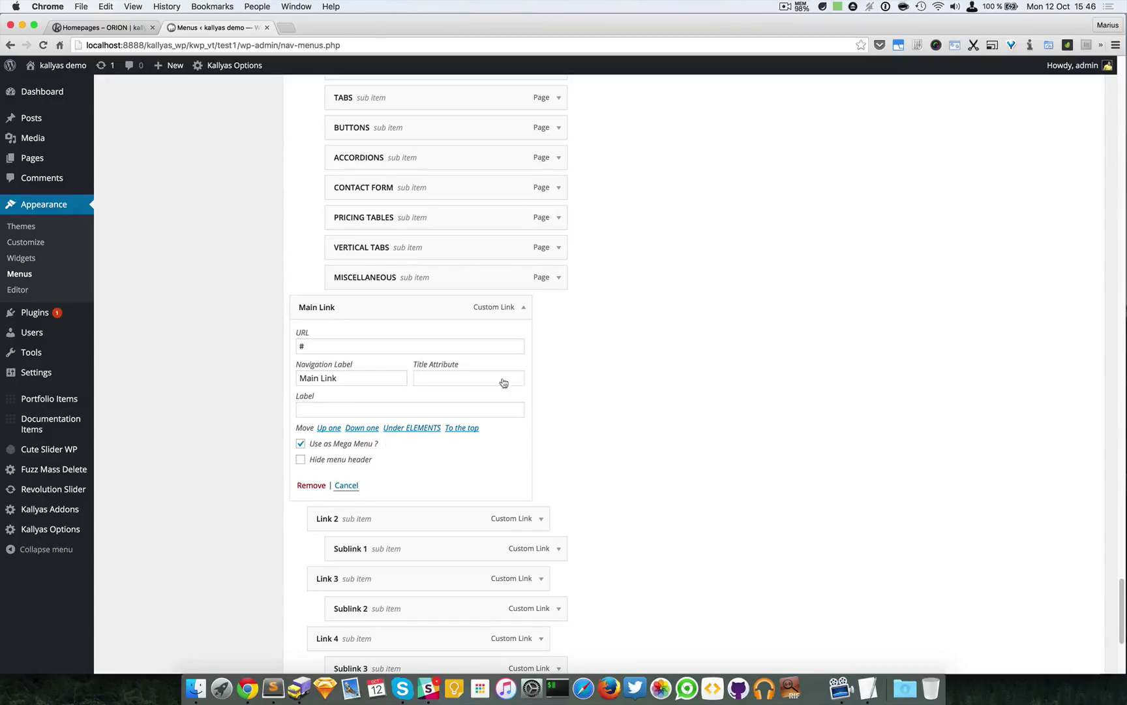
click(523, 307)
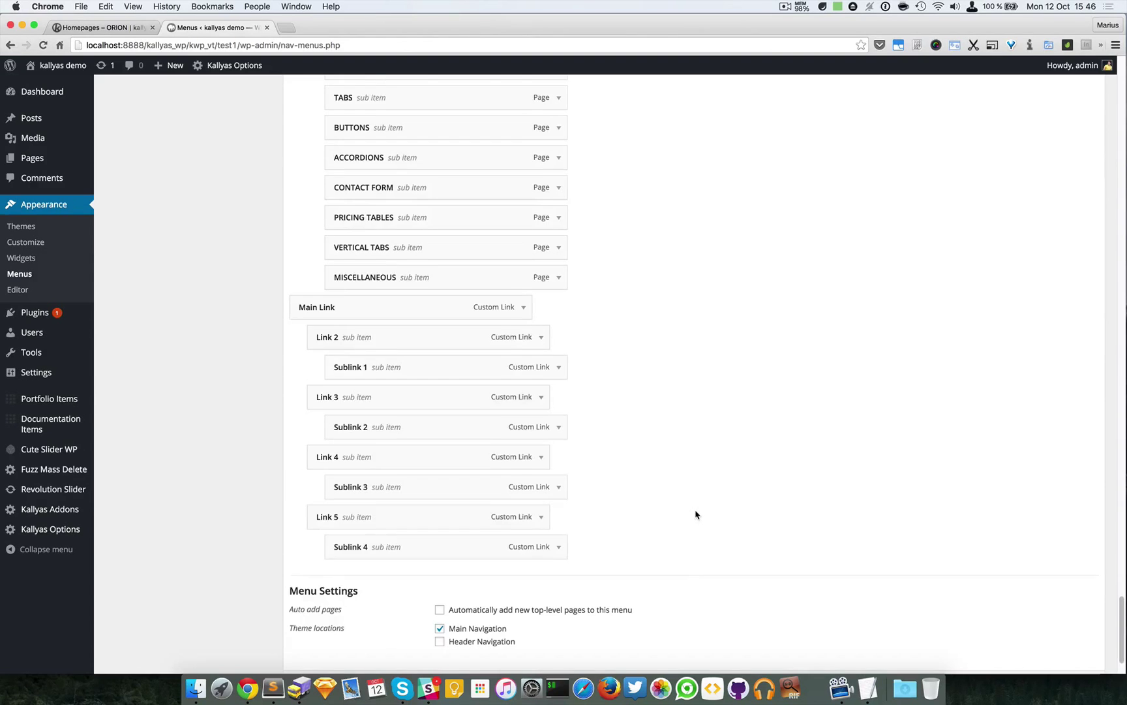
scroll(696, 513, up, 20)
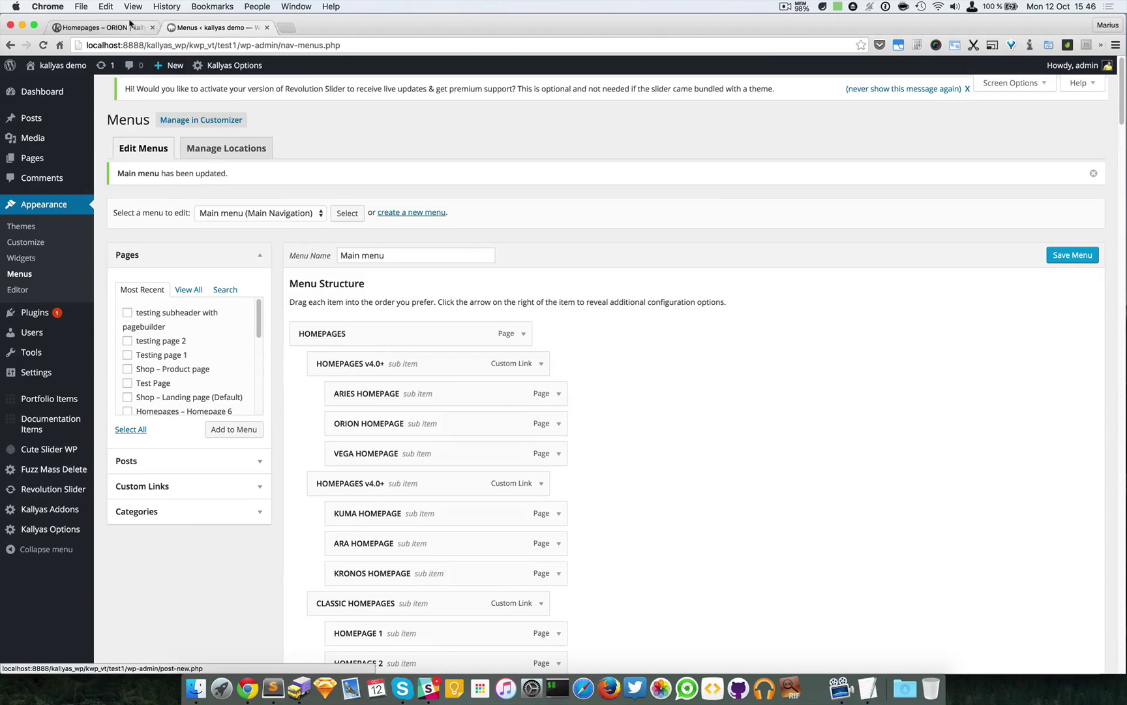
Switch to the live Kallyas homepage, now listing Main Link among its top menu items
click(104, 28)
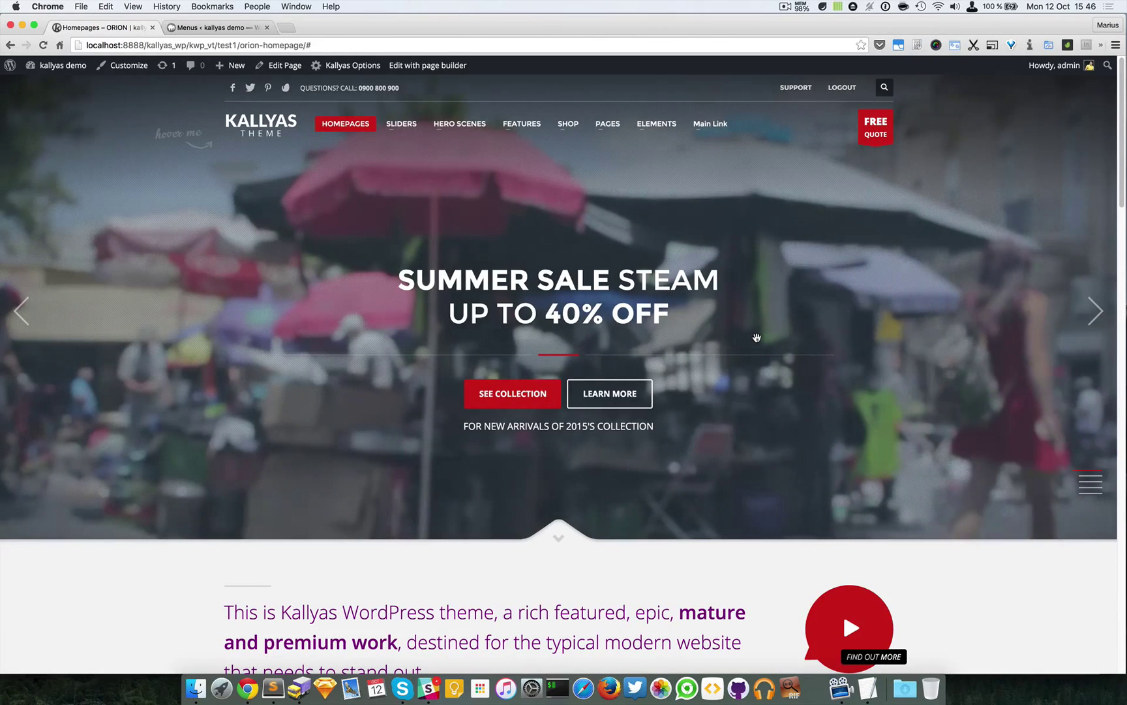